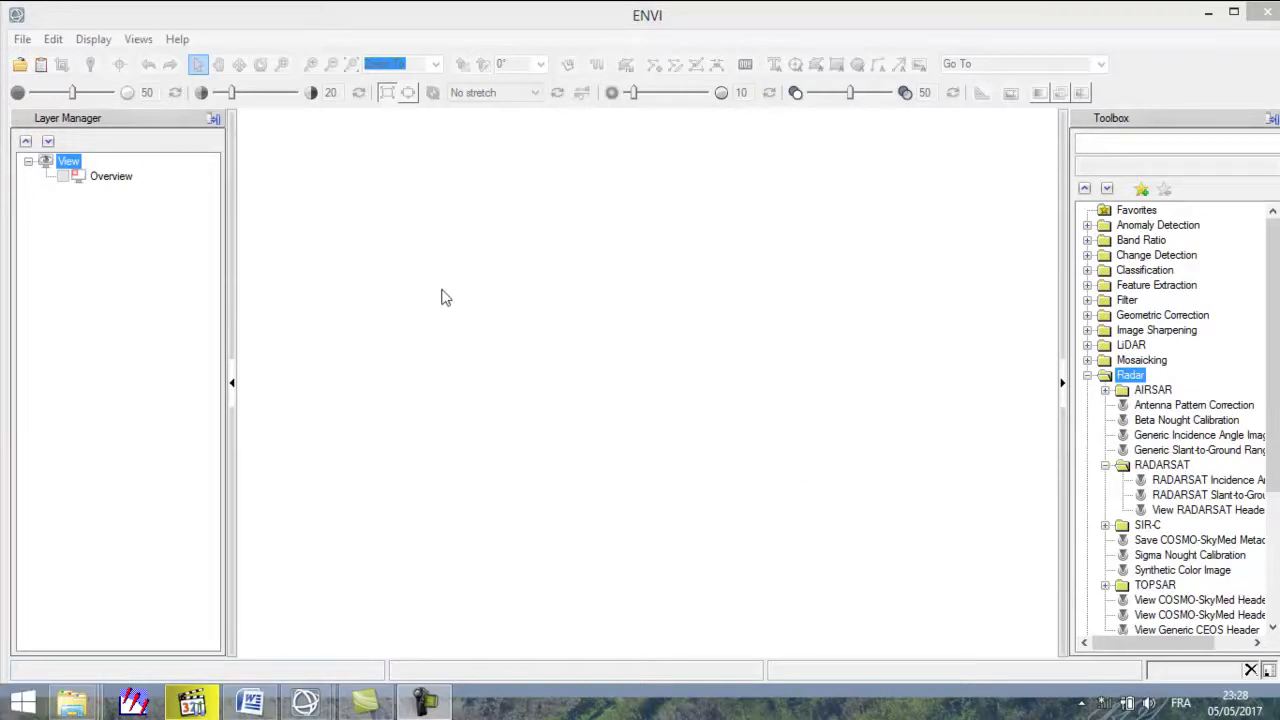
mouse_move(88, 706)
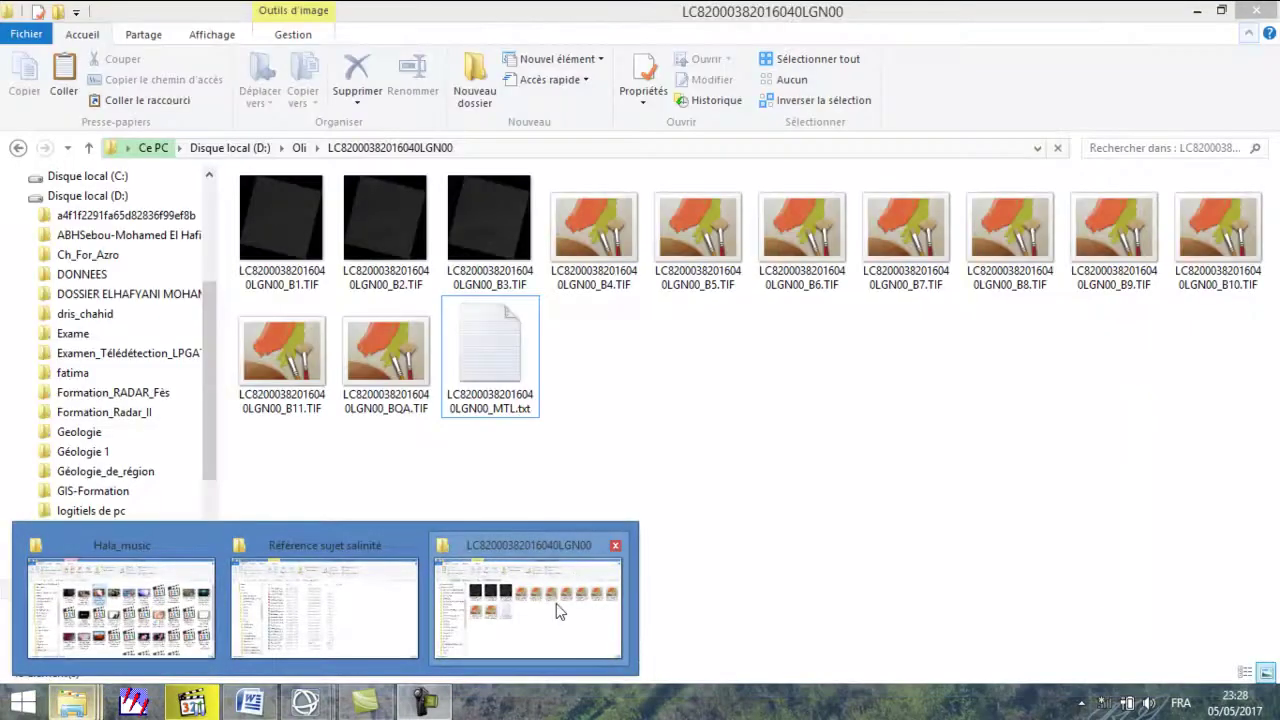
click(558, 612)
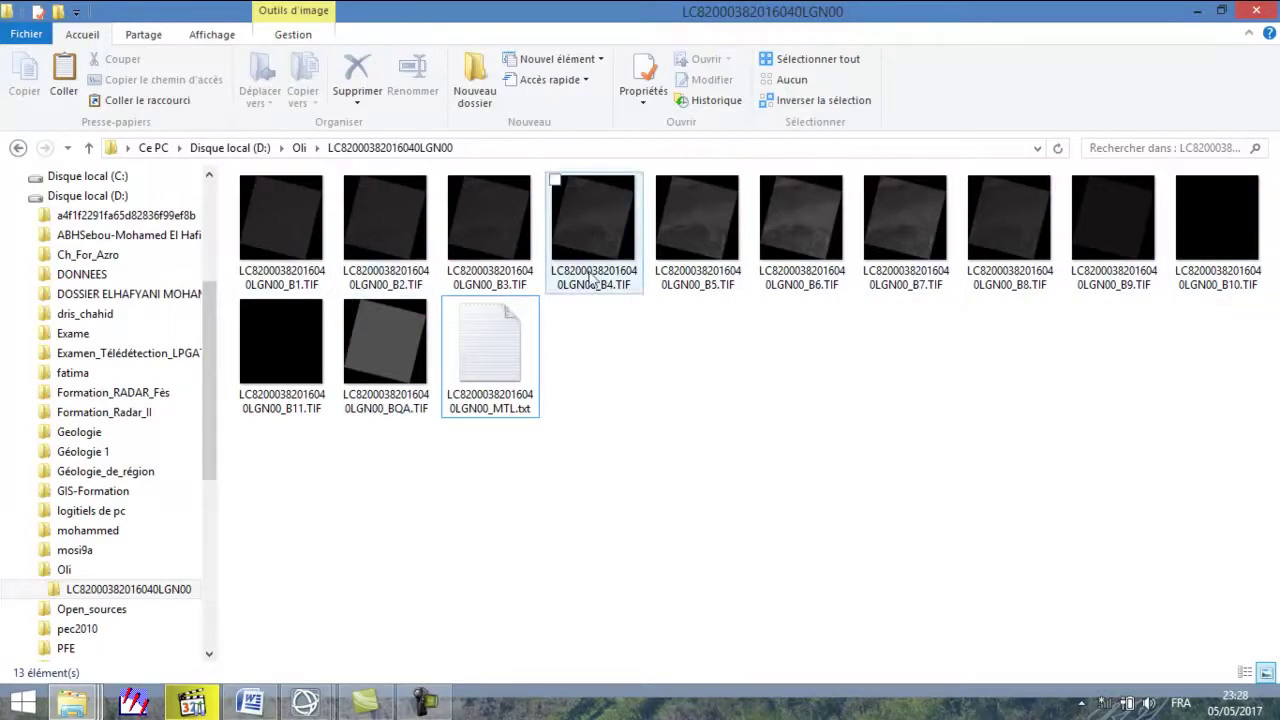
double_click(512, 372)
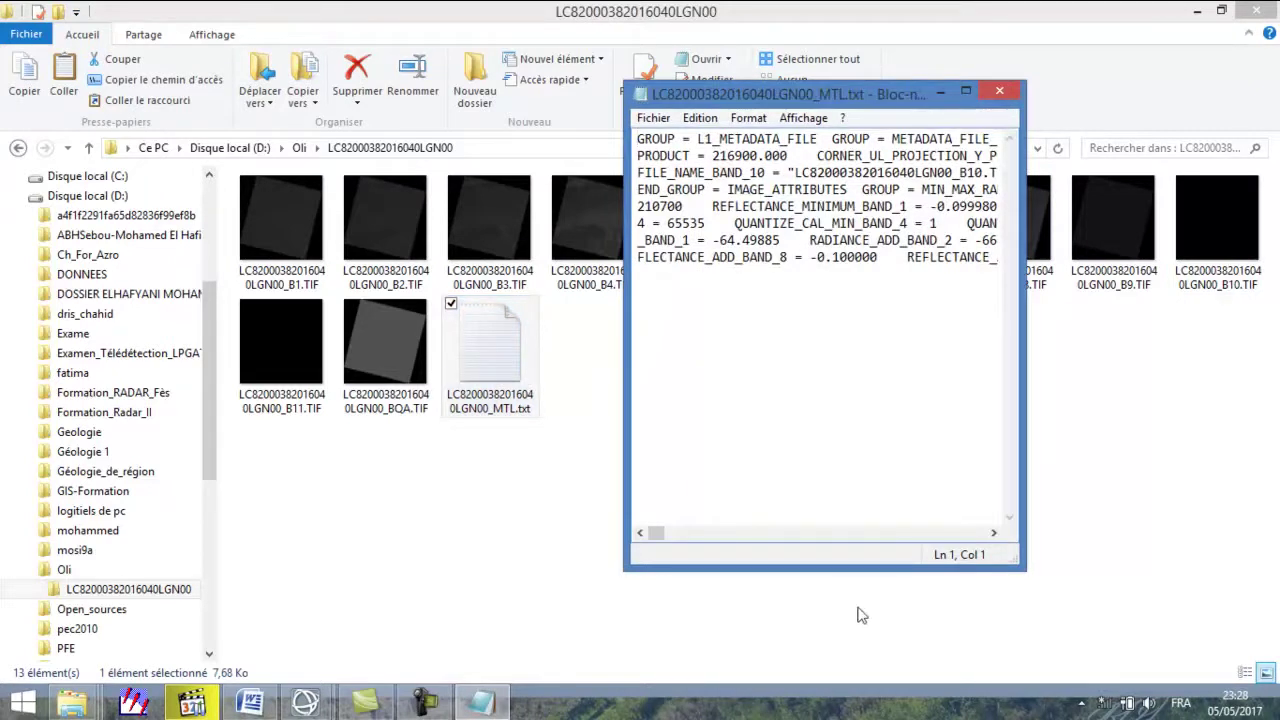
drag(656, 532, 630, 530)
click(999, 91)
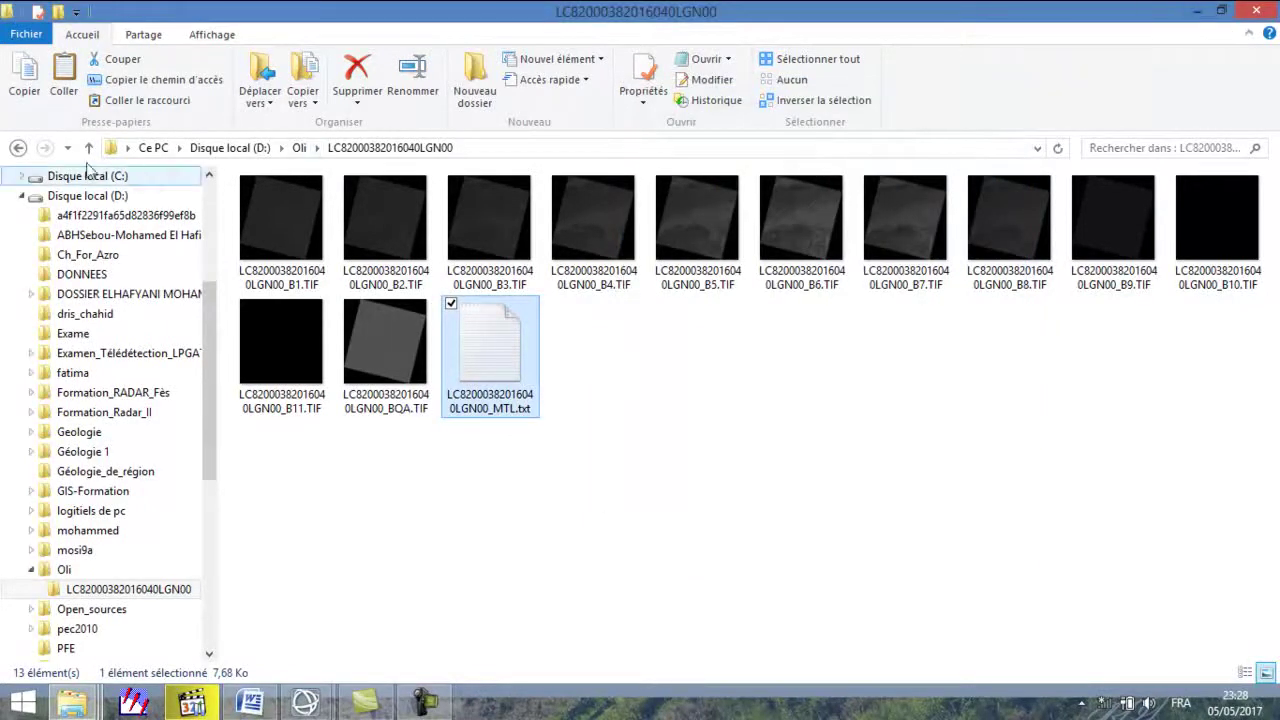
click(1196, 10)
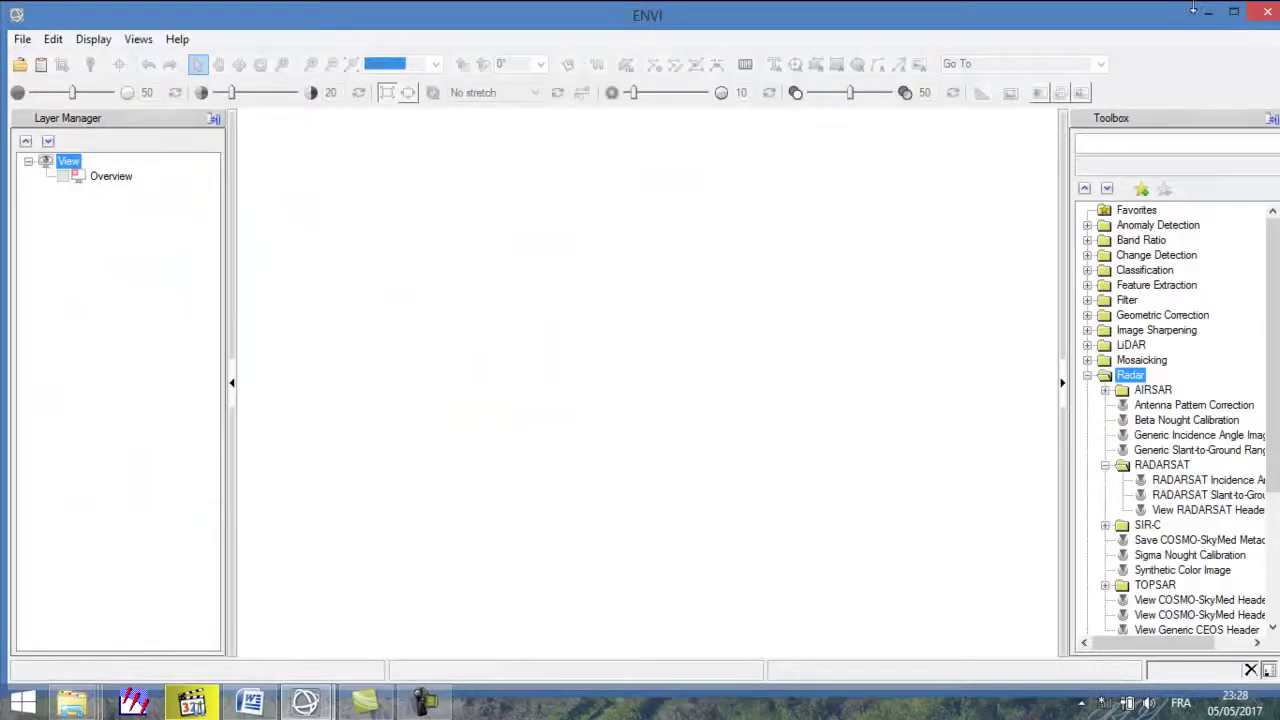
click(22, 39)
mouse_move(37, 82)
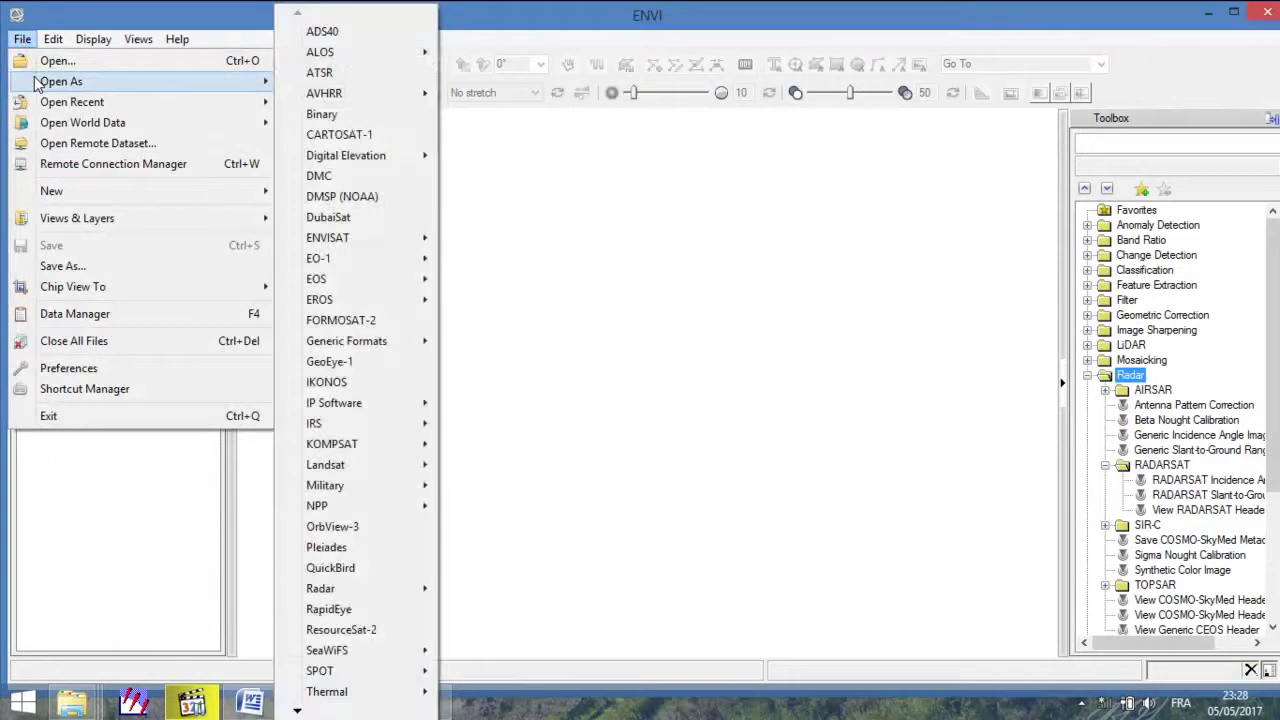
mouse_move(337, 468)
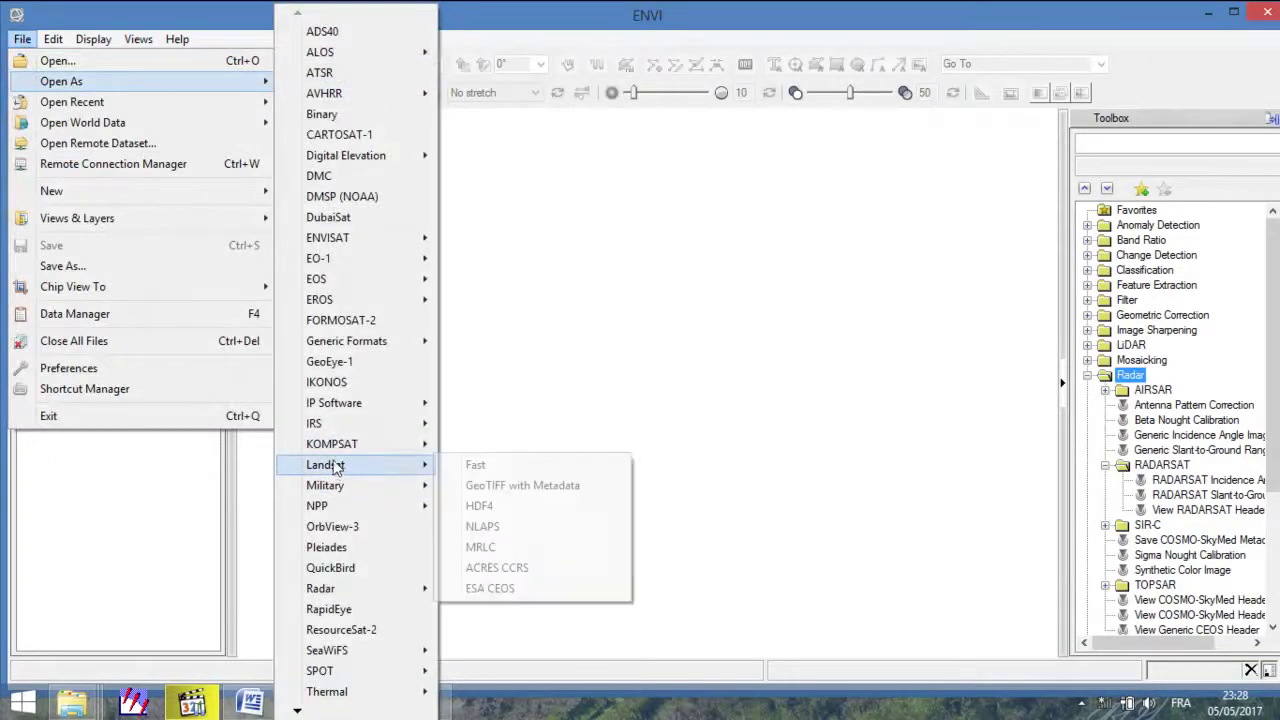
click(505, 487)
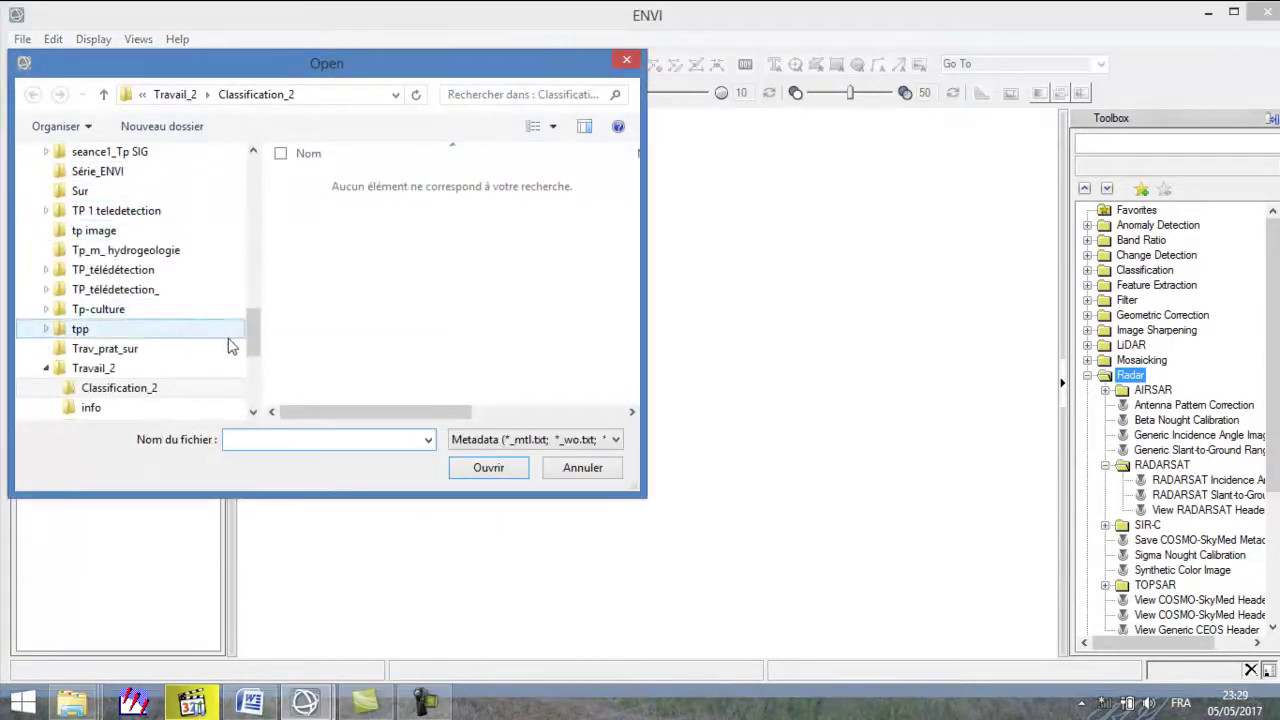
drag(251, 337, 262, 214)
click(149, 250)
click(342, 242)
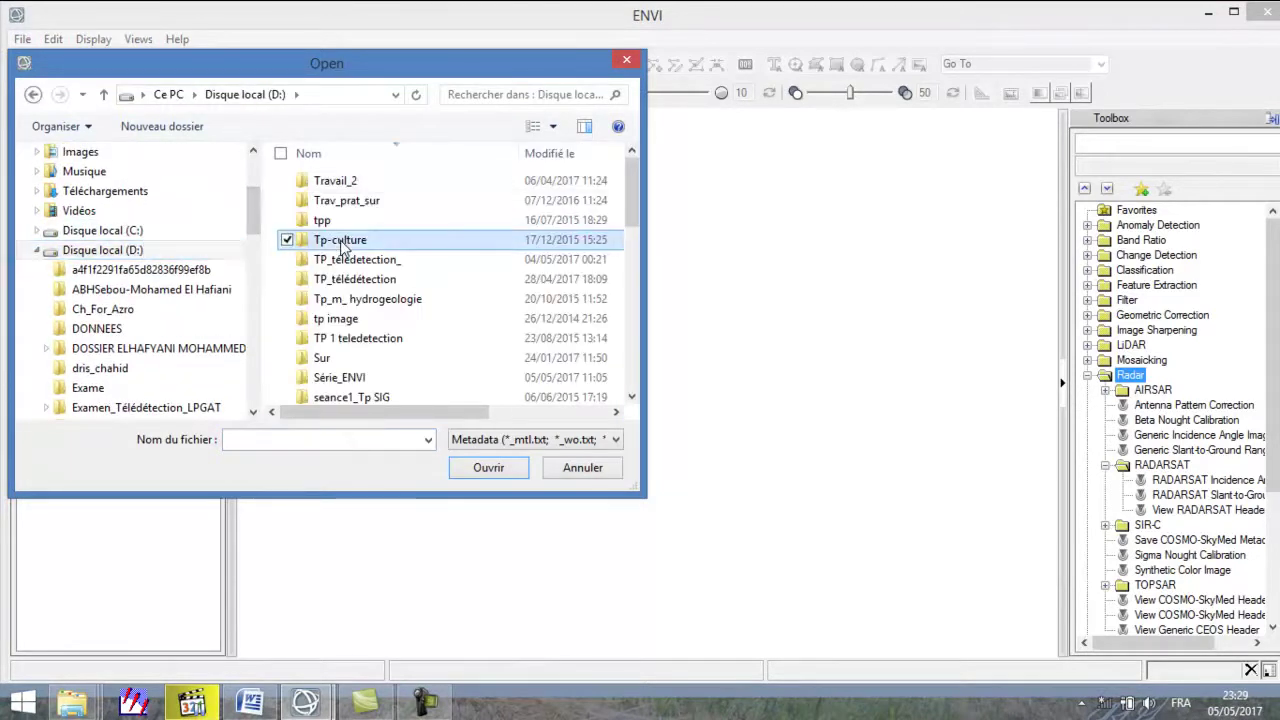
key(o)
click(330, 196)
double_click(330, 196)
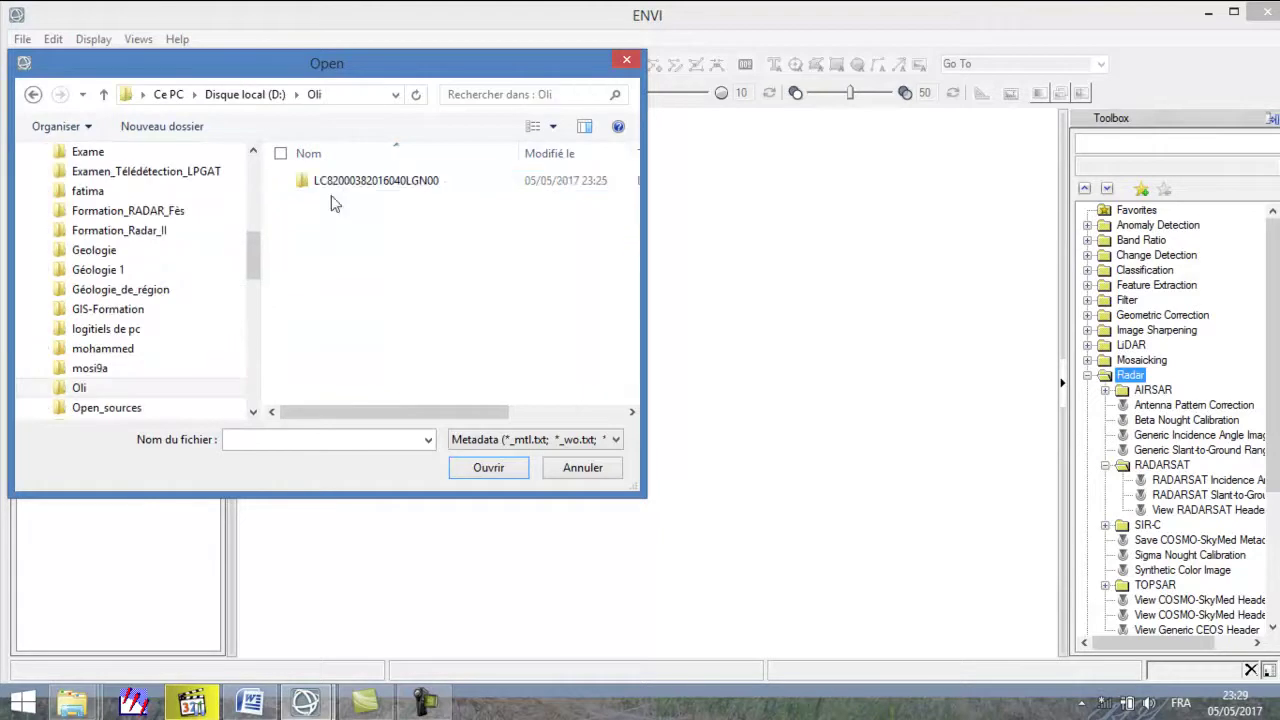
double_click(329, 190)
click(325, 222)
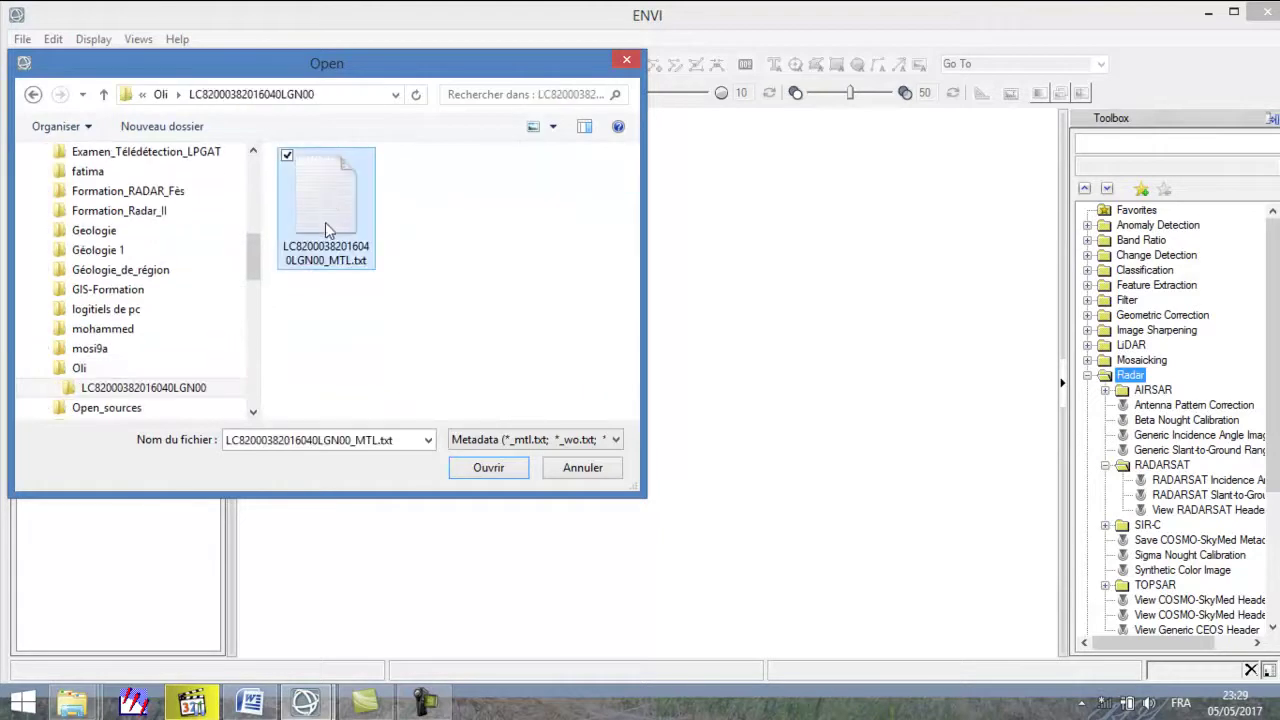
click(484, 467)
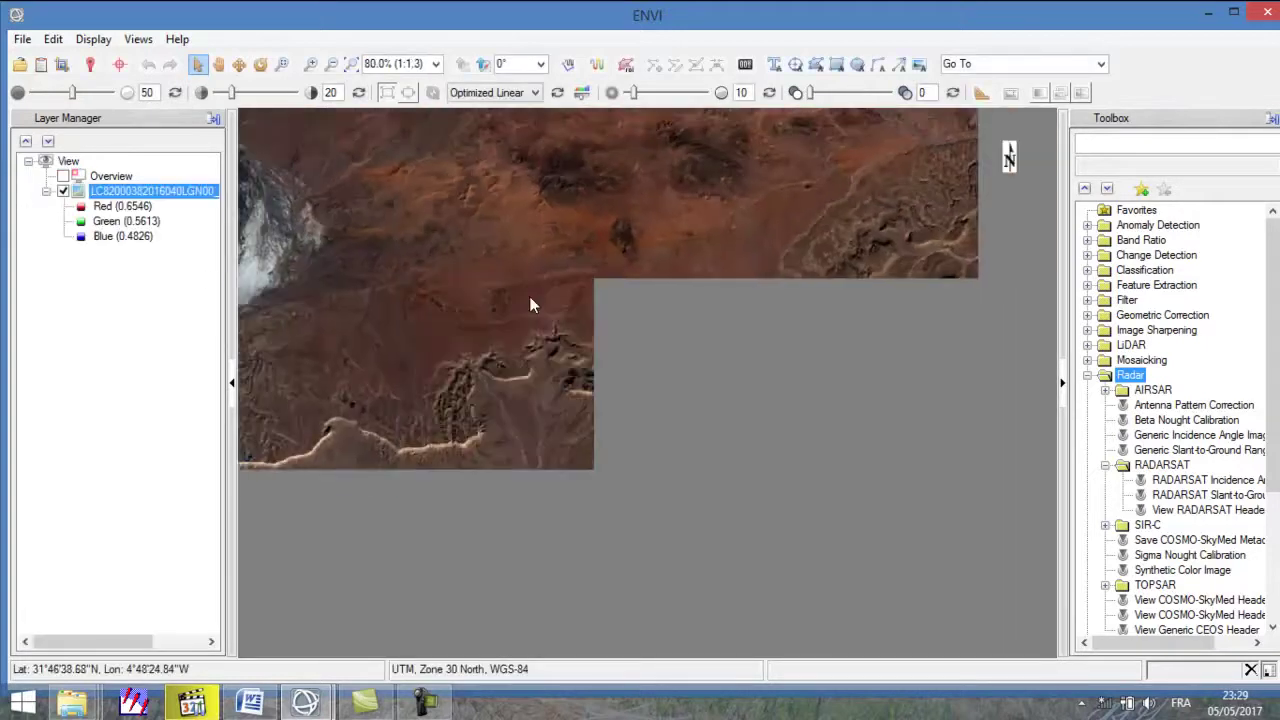
Find the Radiometric Calibration tool by searching the toolbox for "radi" and launch it
scroll(531, 311, down, 3)
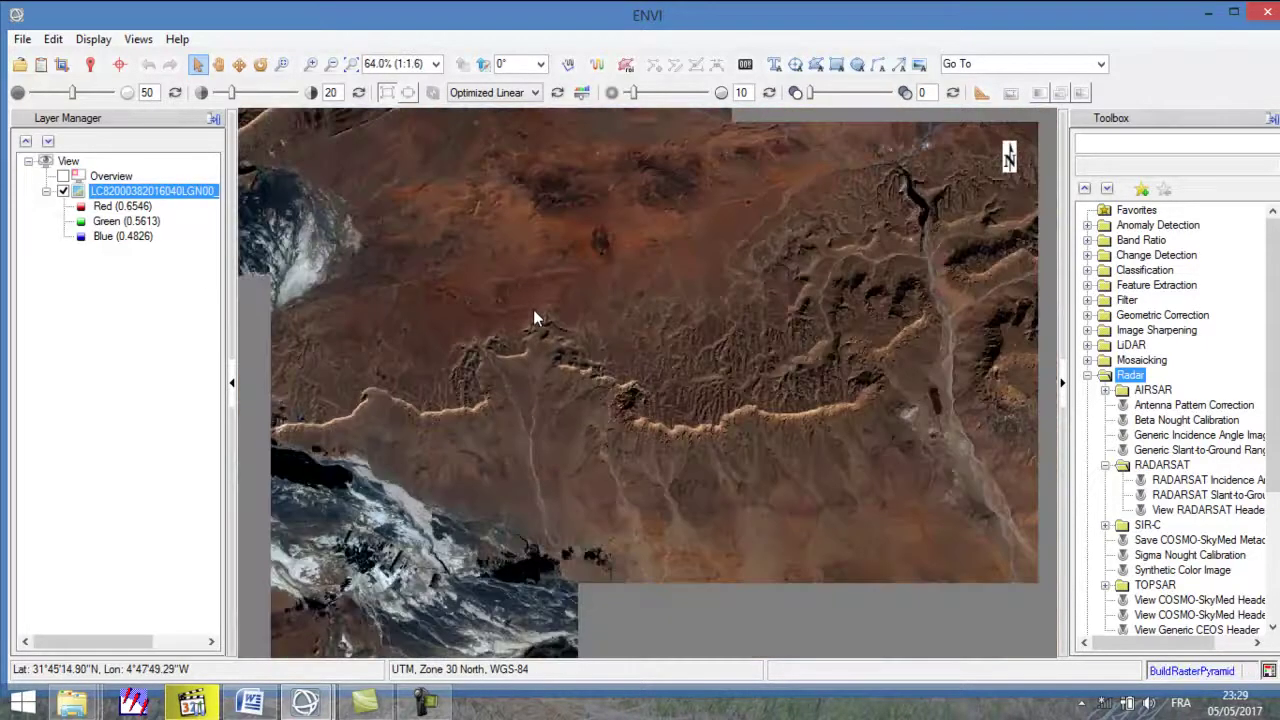
scroll(534, 312, down, 8)
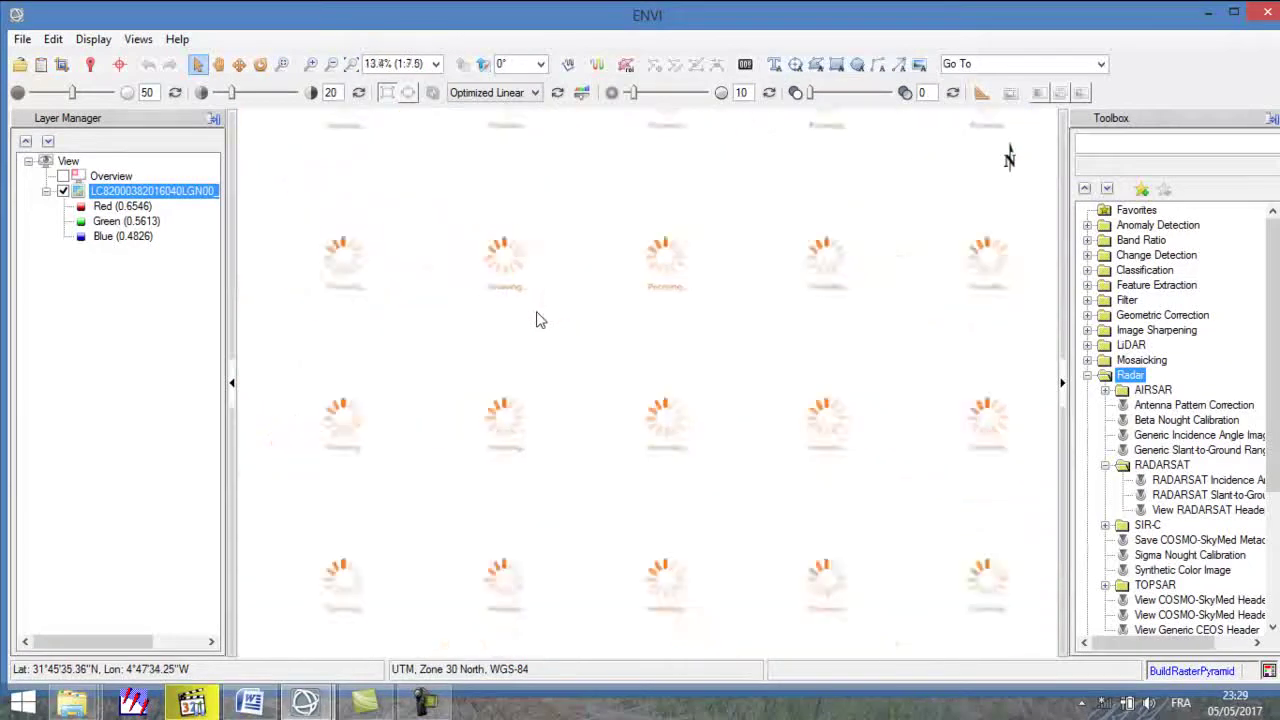
scroll(537, 320, down, 1)
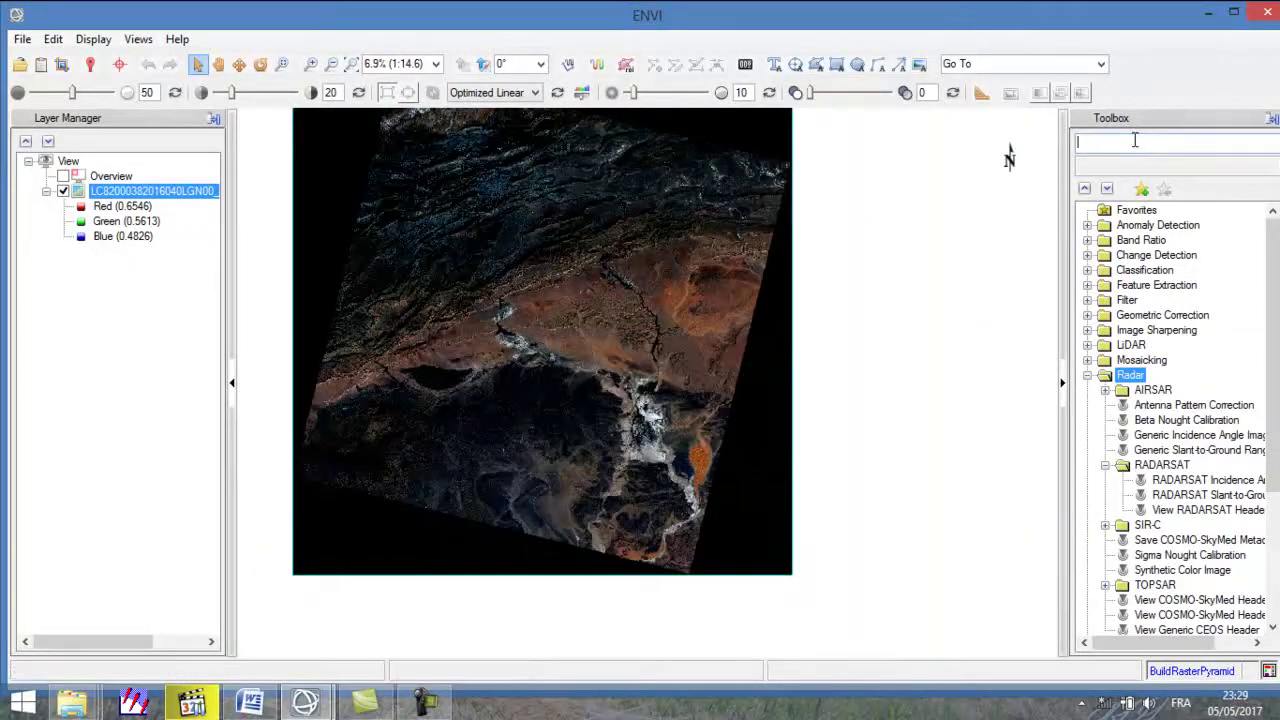
text(radi)
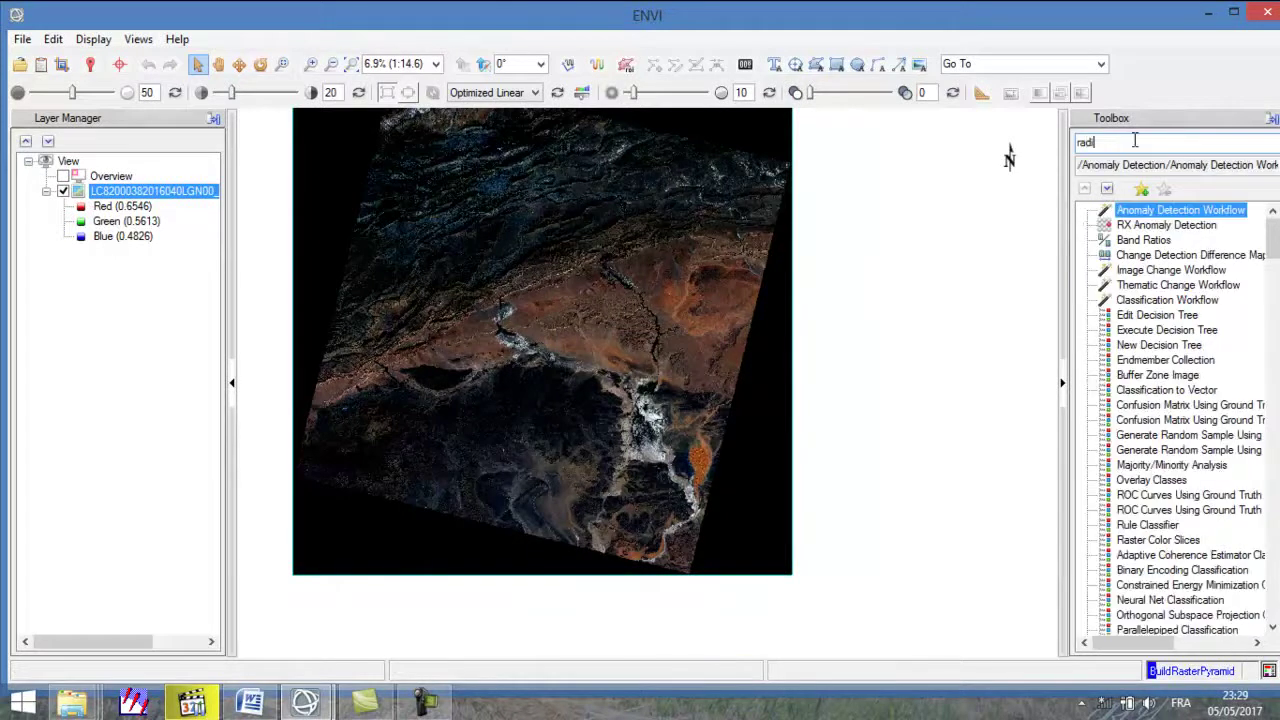
double_click(1152, 212)
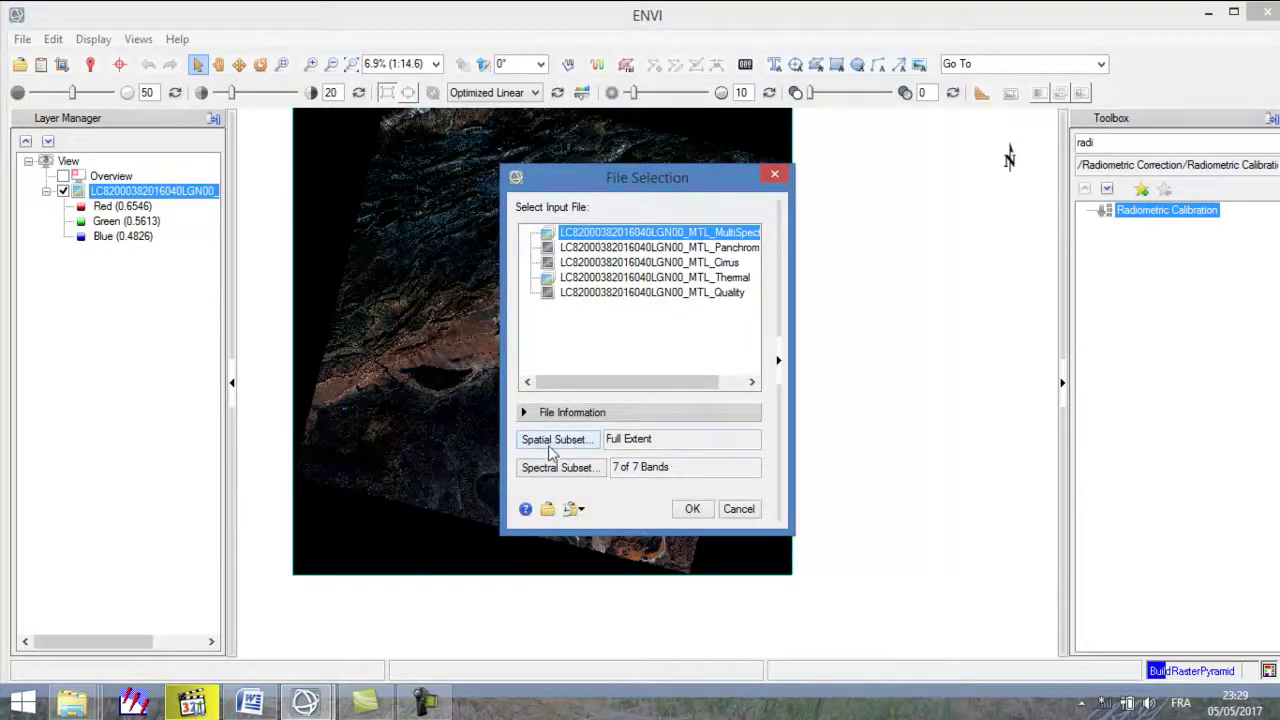
Check the spatial and spectral subset options, then accept the MultiSpectral file at full extent with all 7 bands as calibration input
click(554, 440)
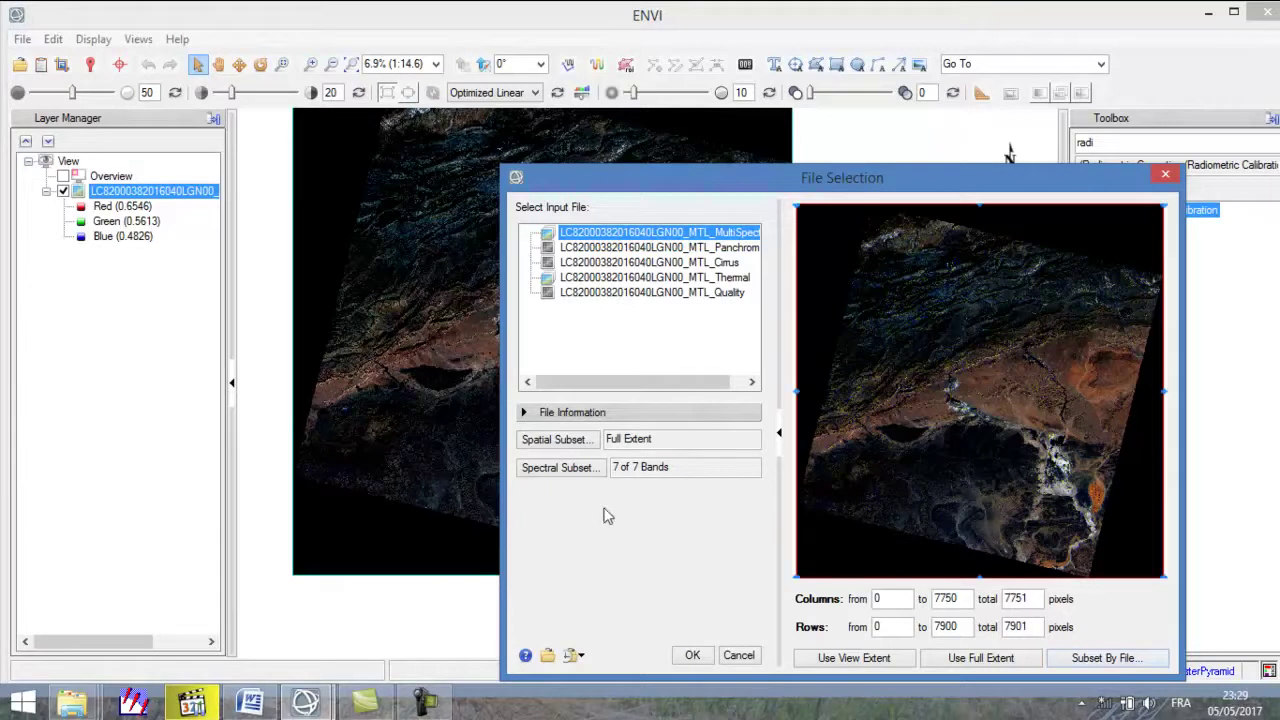
click(558, 468)
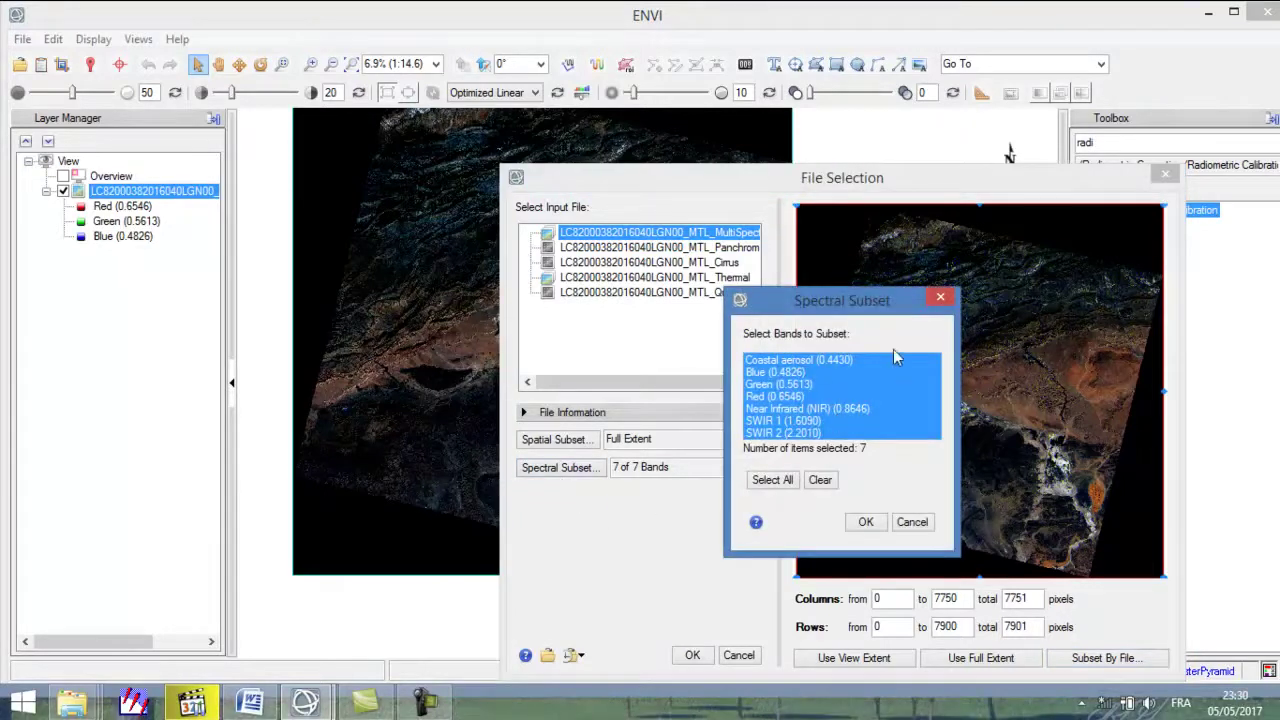
click(935, 302)
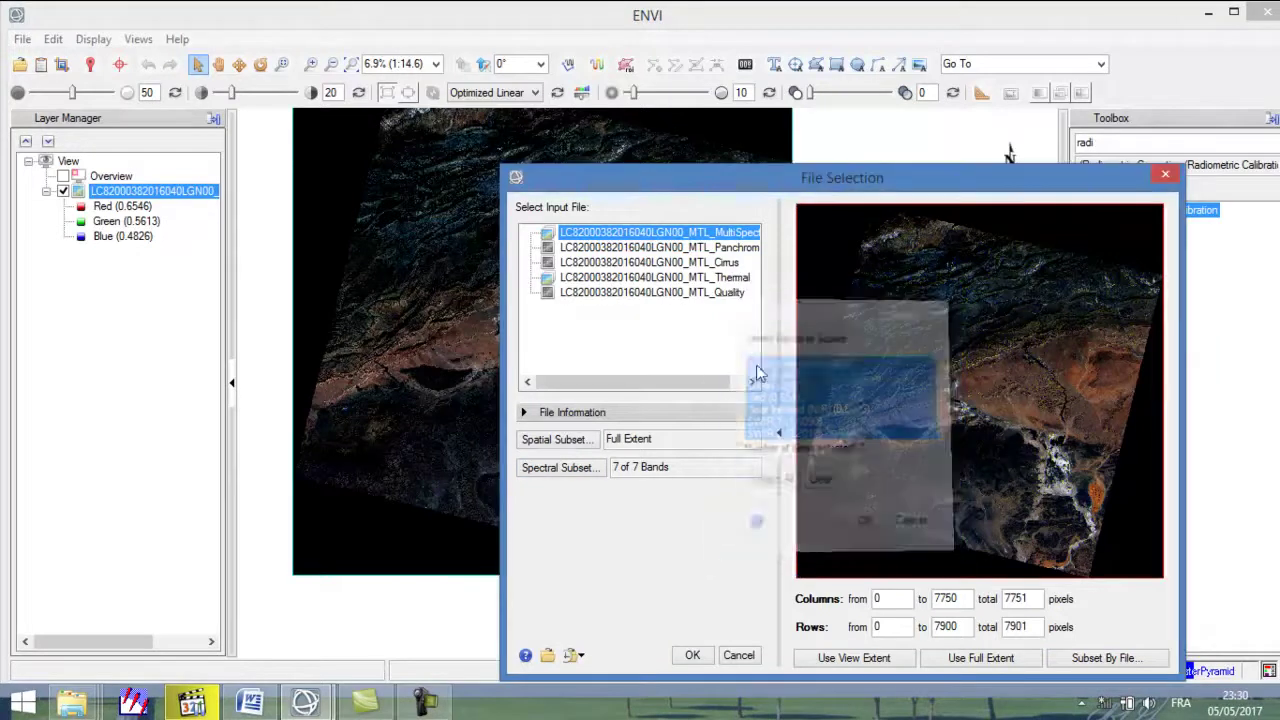
click(693, 656)
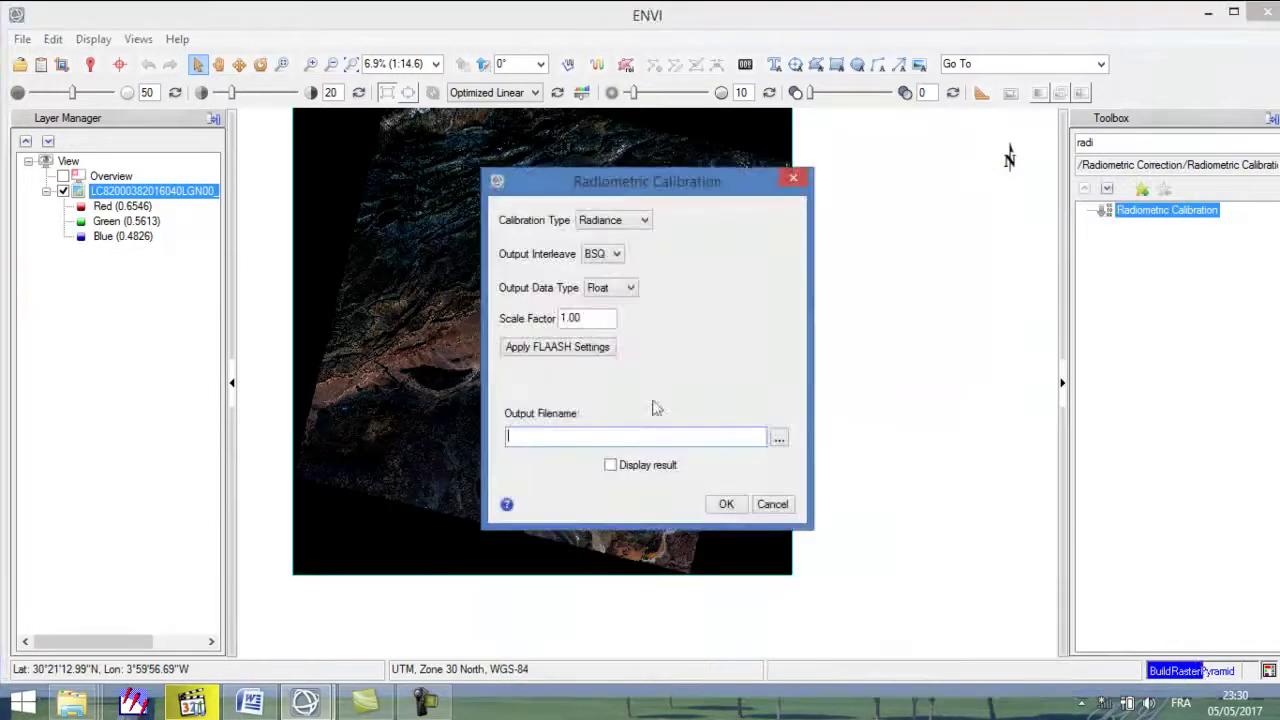
Run the radiometric calibration with type Reflectance, saving the output as image_rad in the D:\Oli folder
click(621, 226)
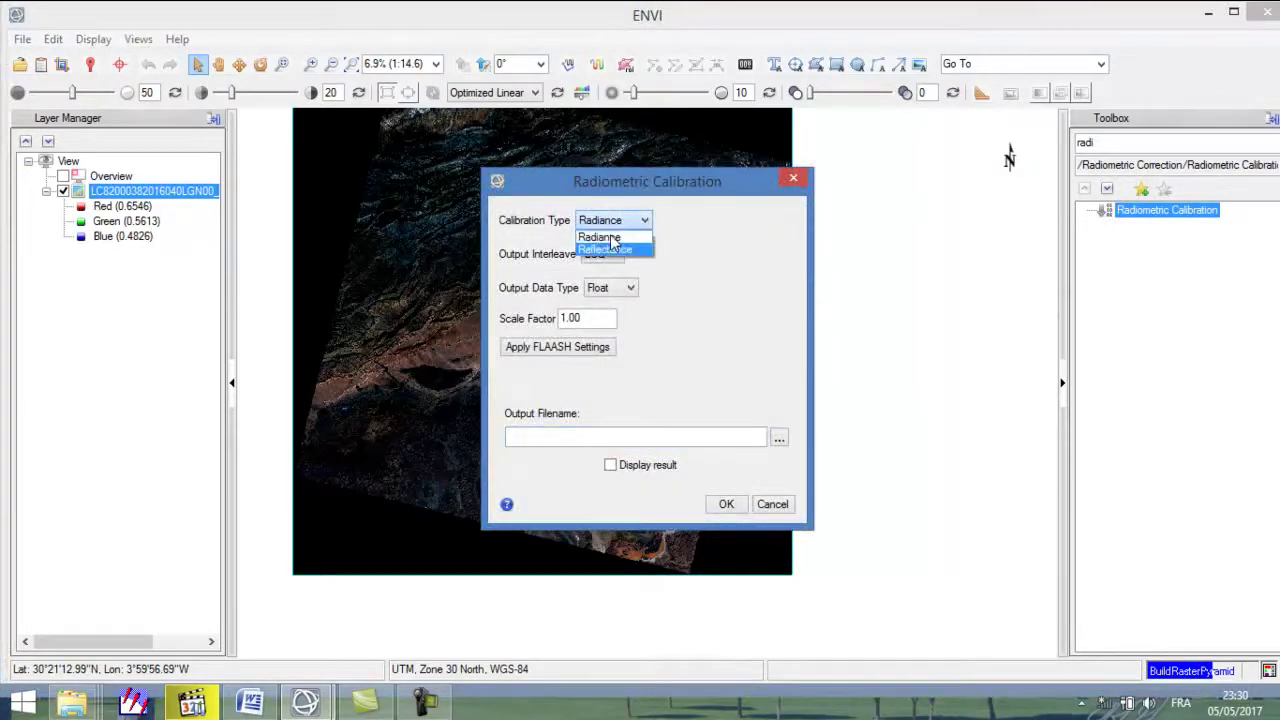
click(636, 249)
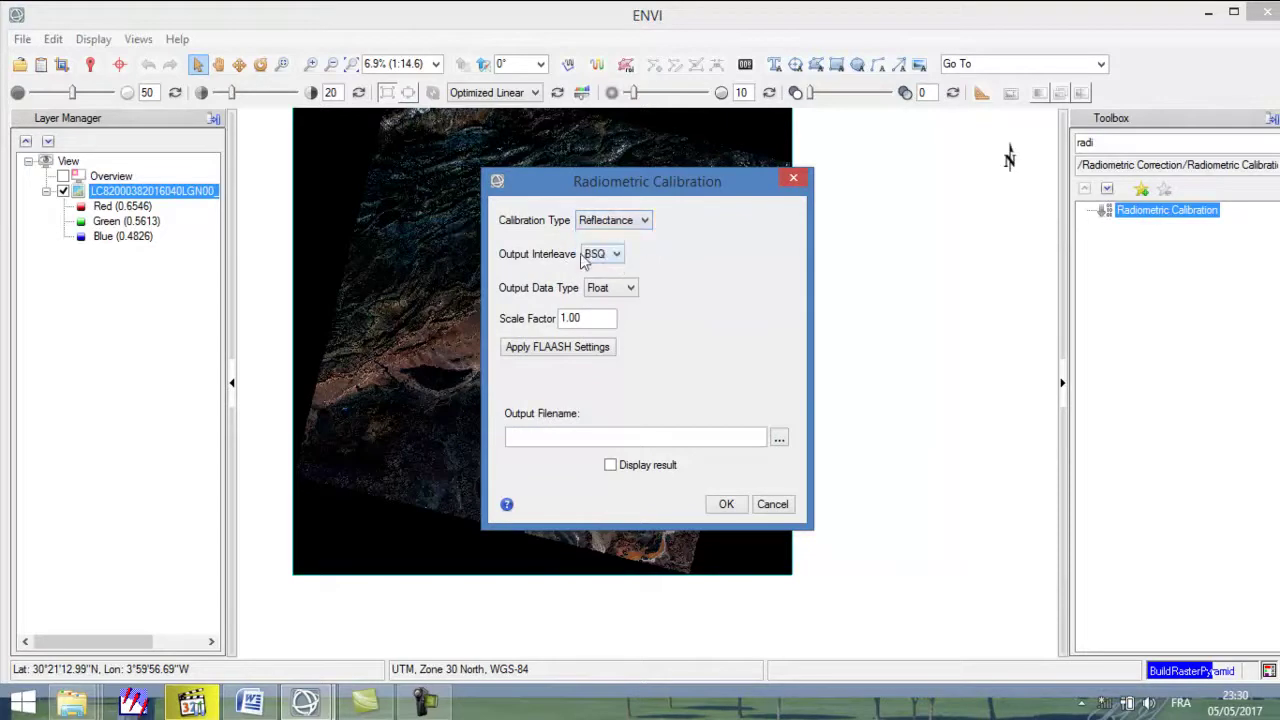
click(780, 441)
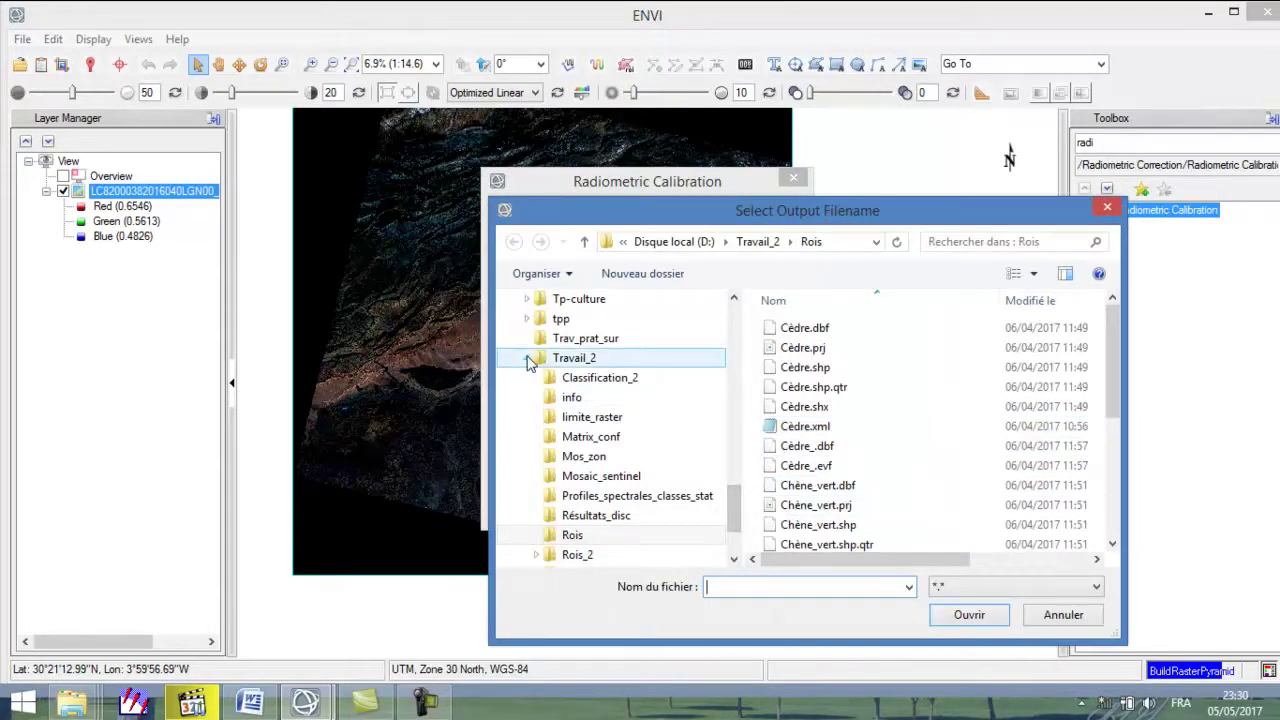
click(530, 363)
drag(735, 520, 733, 441)
click(560, 436)
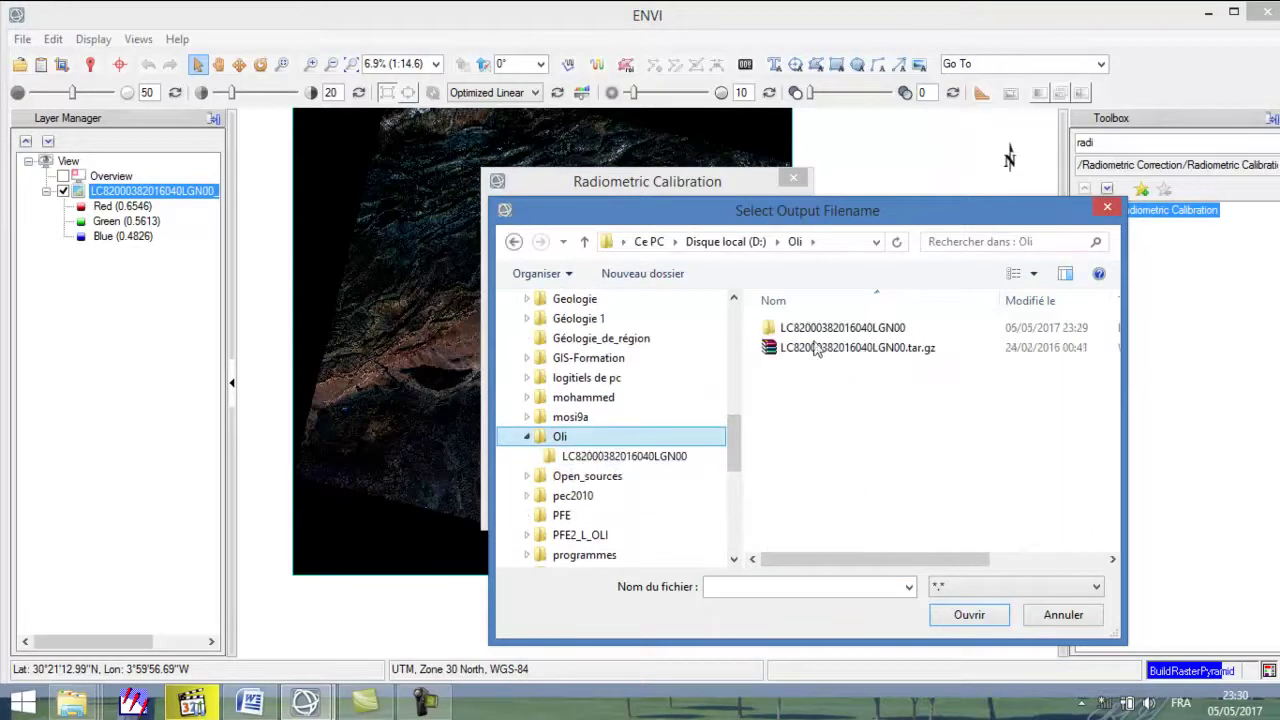
double_click(814, 328)
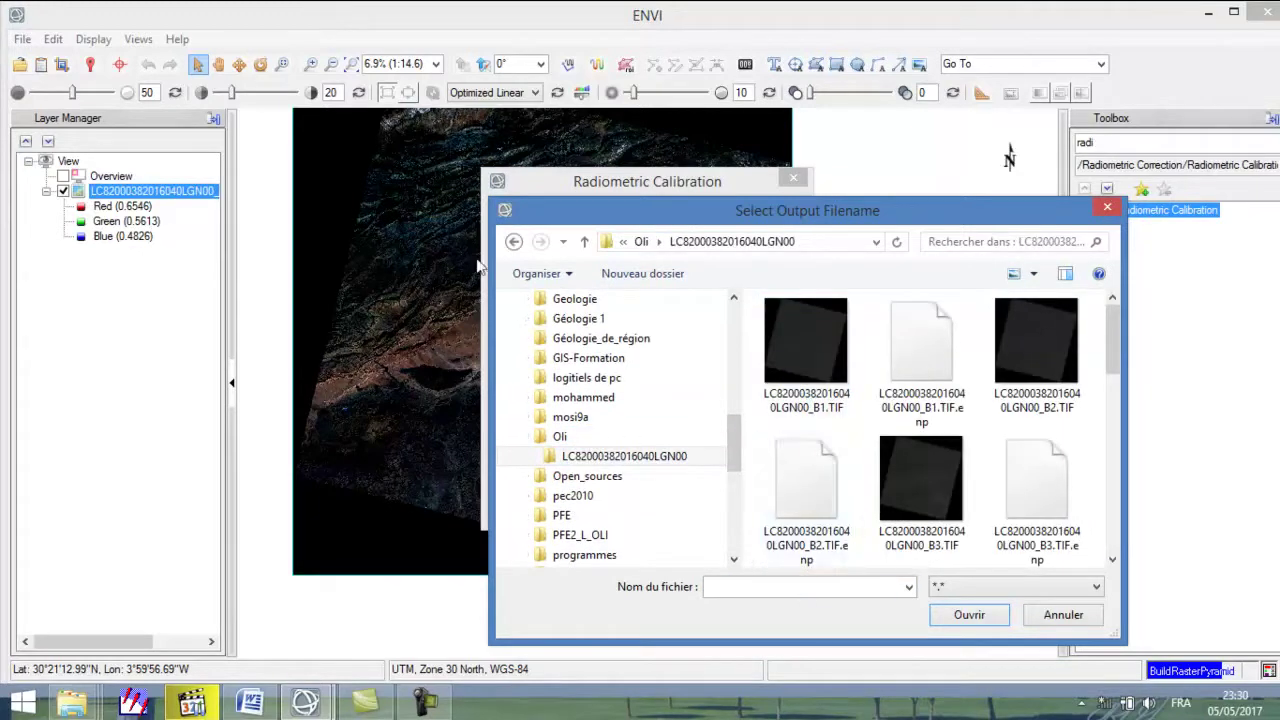
click(513, 241)
click(845, 586)
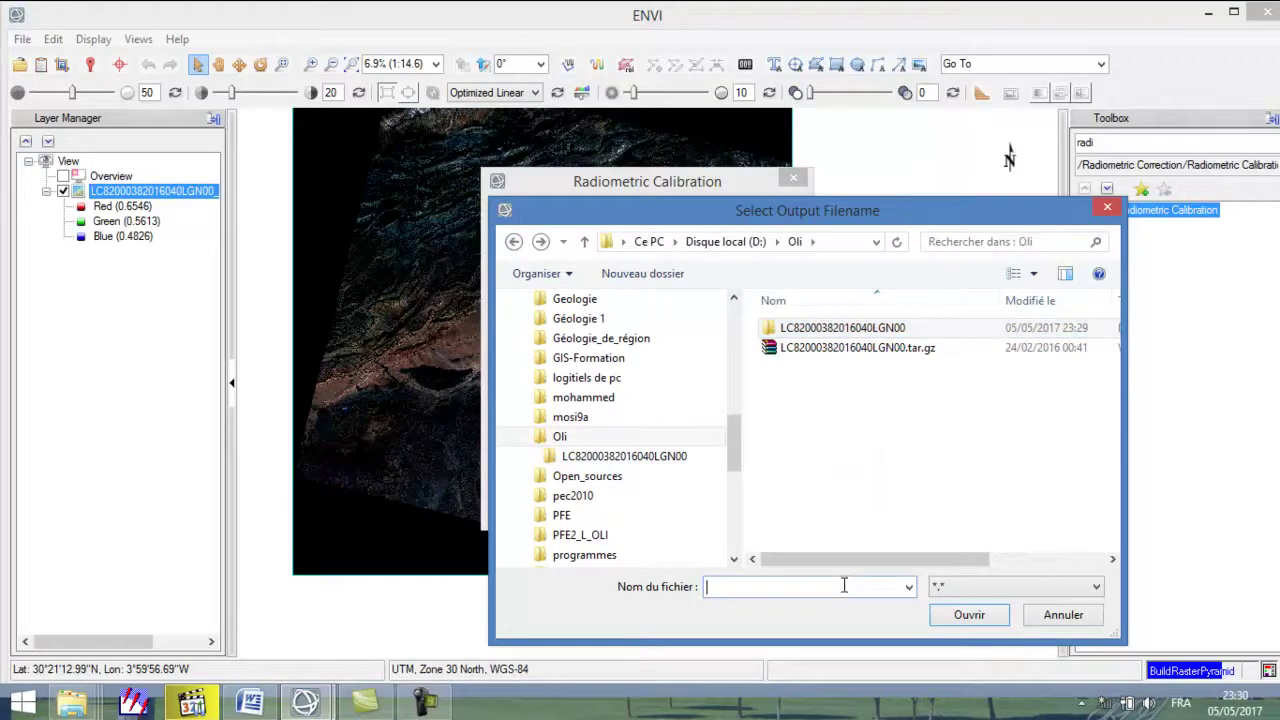
text(image_rad)
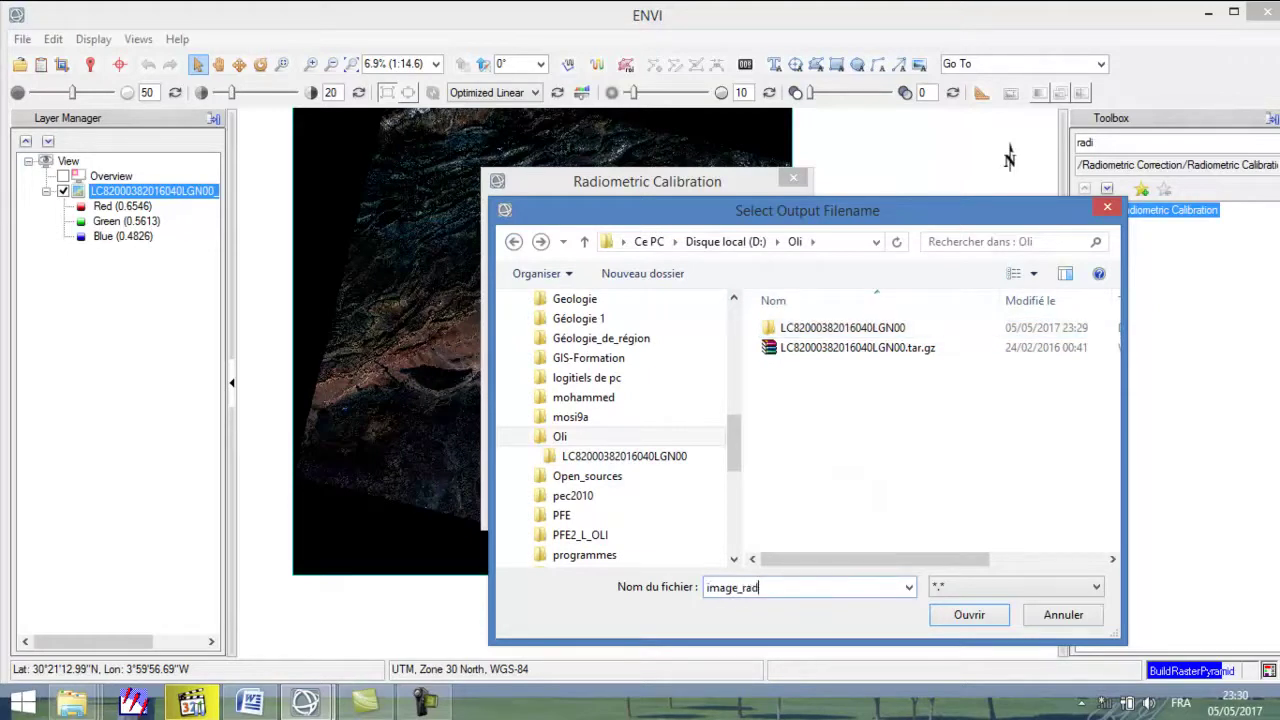
click(966, 615)
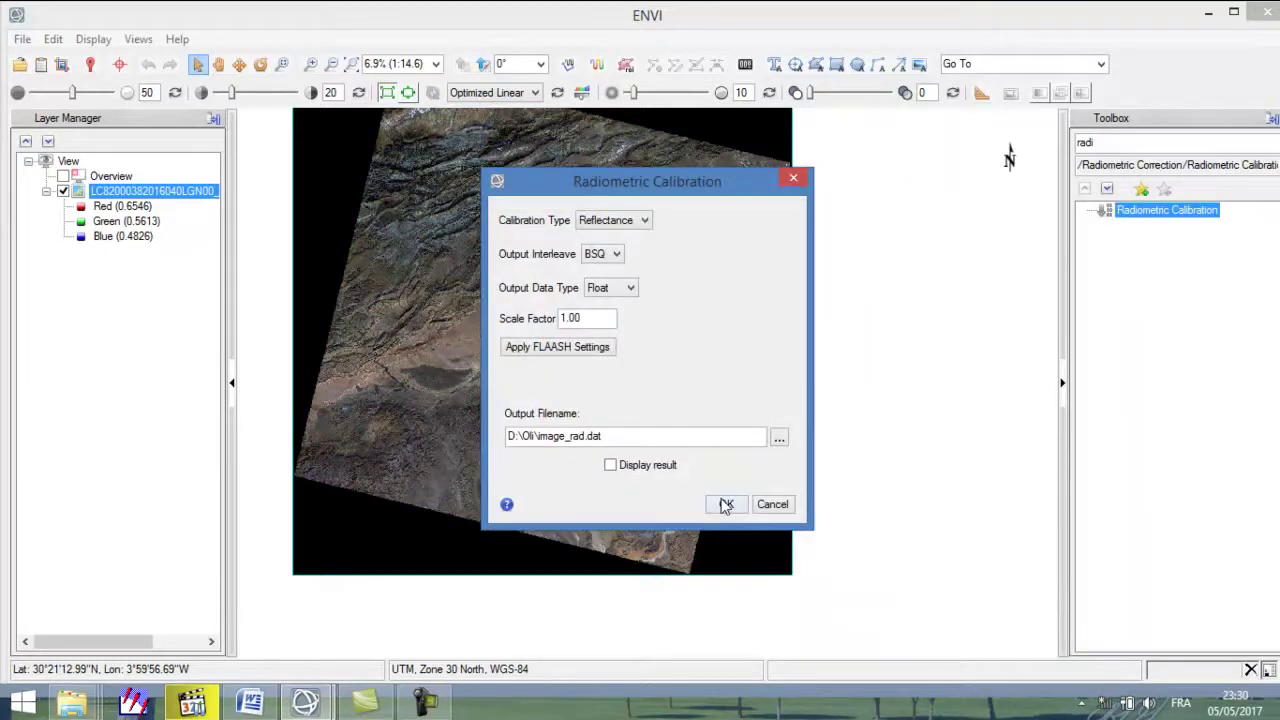
click(725, 505)
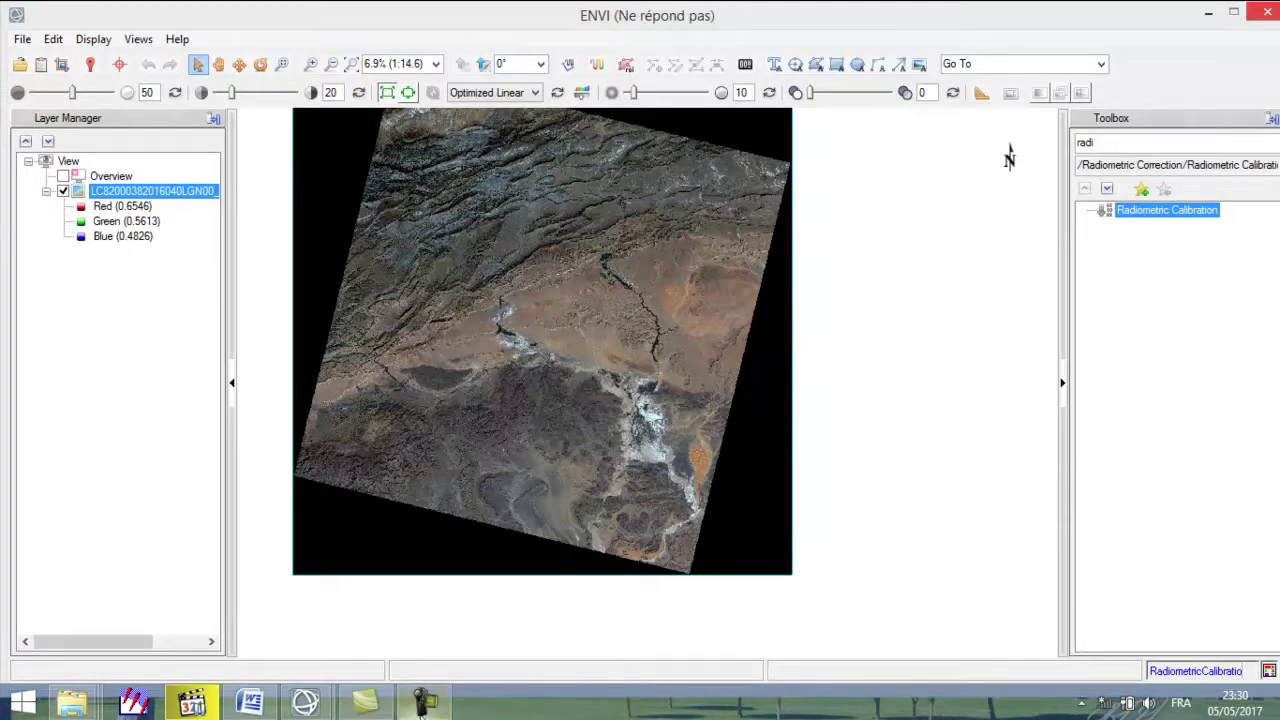
mouse_move(428, 707)
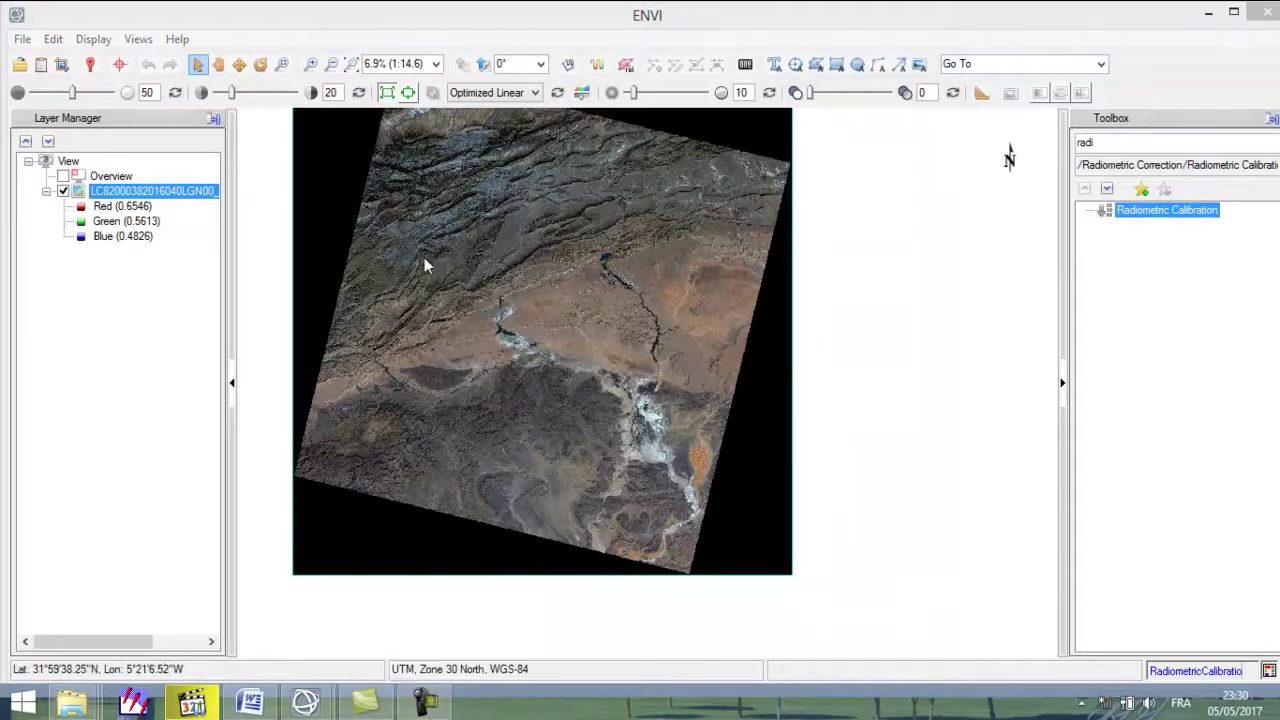
click(428, 703)
click(1182, 612)
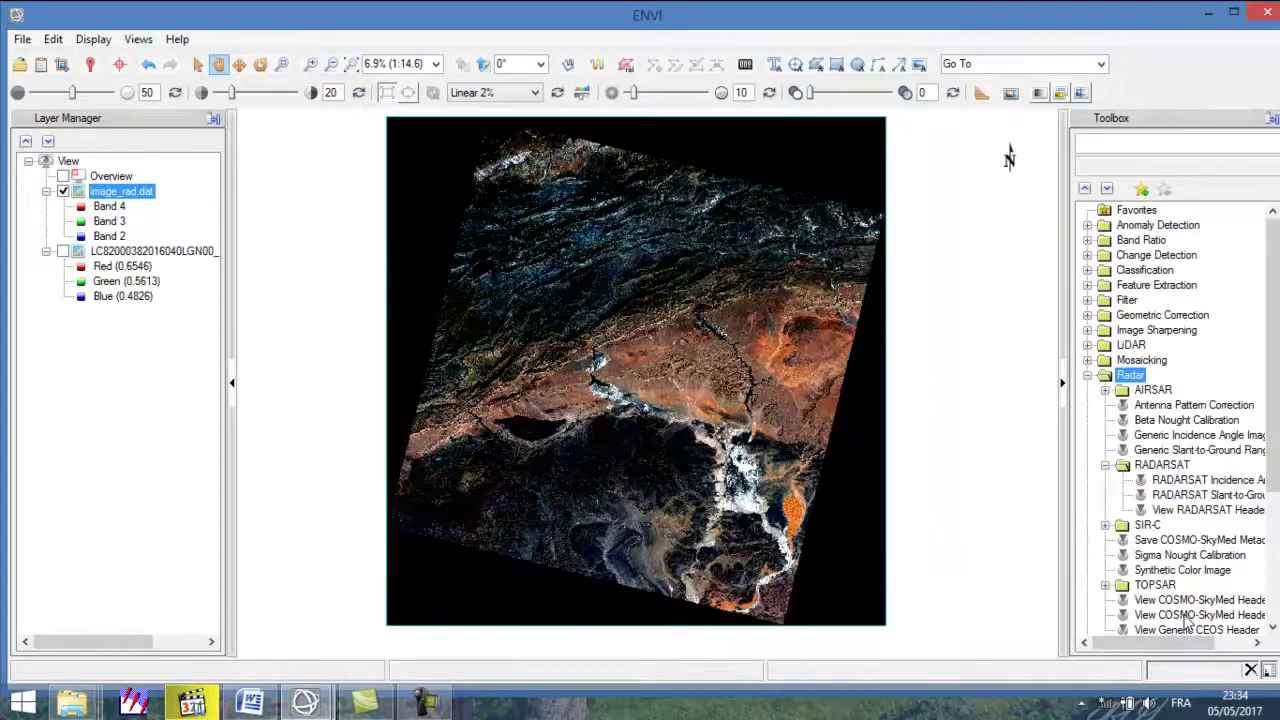
click(425, 701)
click(425, 701)
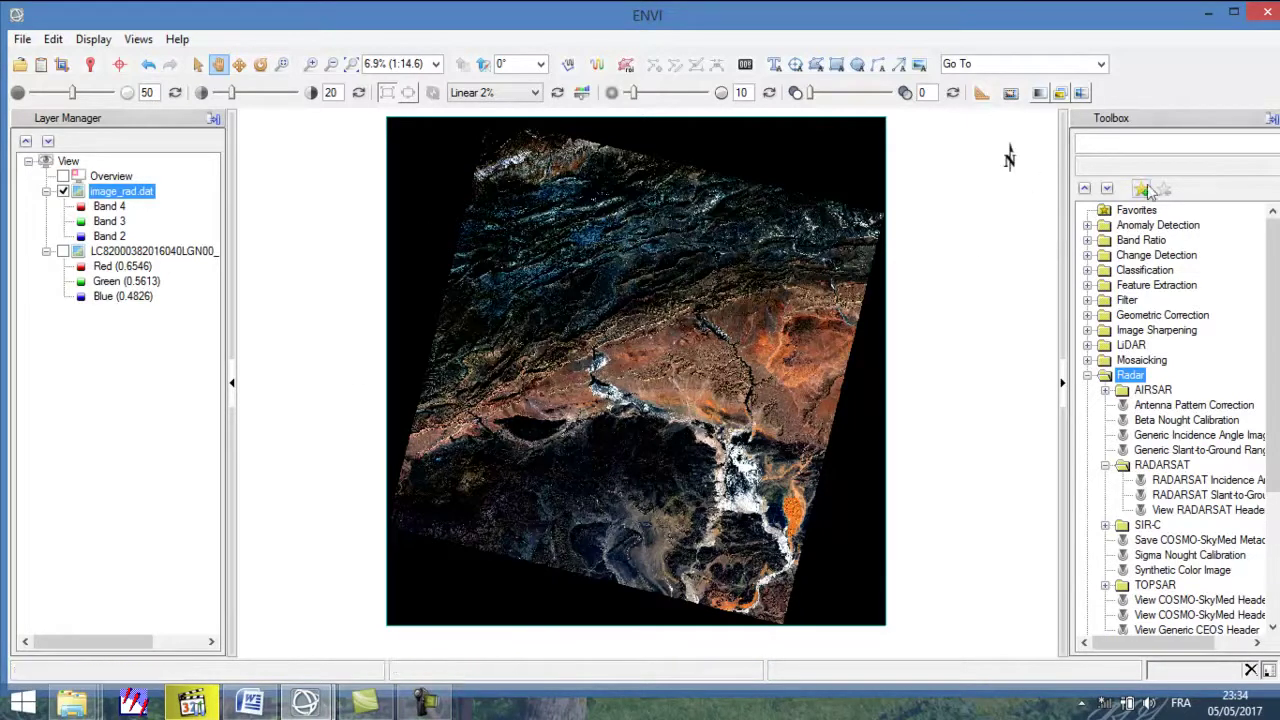
Search the toolbox for "dark", launch Dark Subtraction, and accept image_rad.dat at full scene with all 7 bands as its input
click(1152, 145)
text(d)
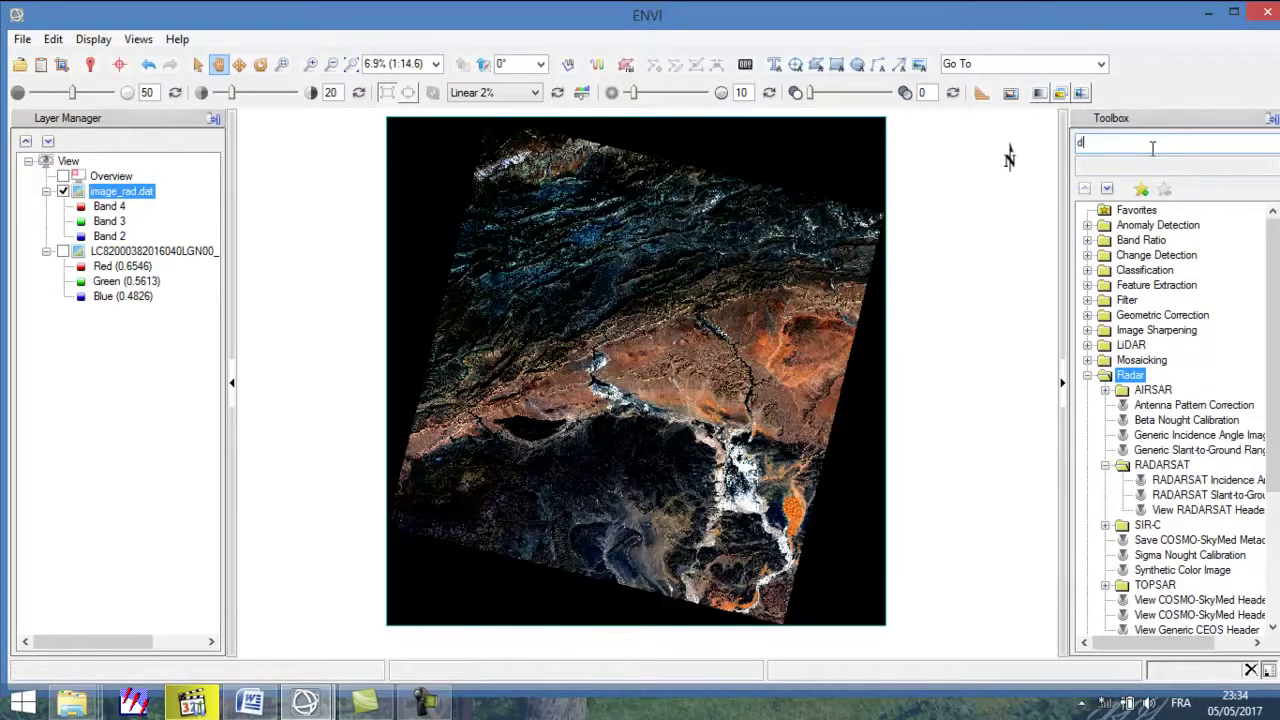
text(ark)
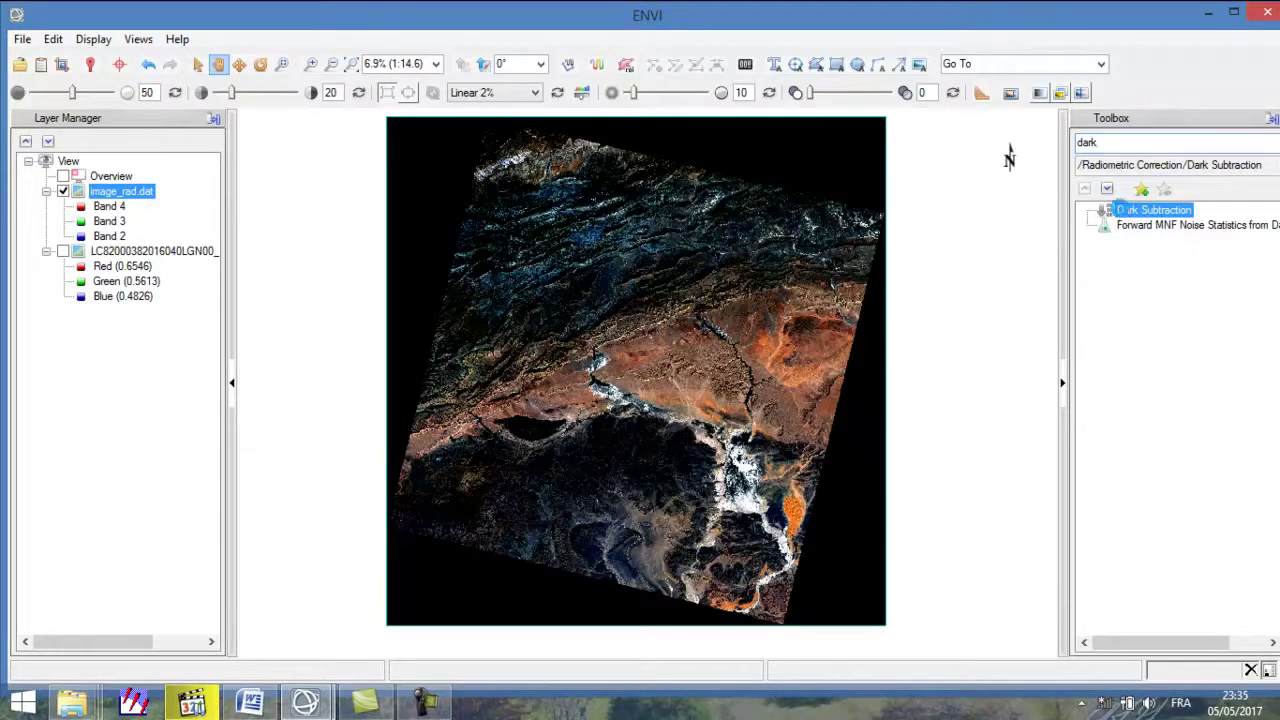
double_click(1124, 210)
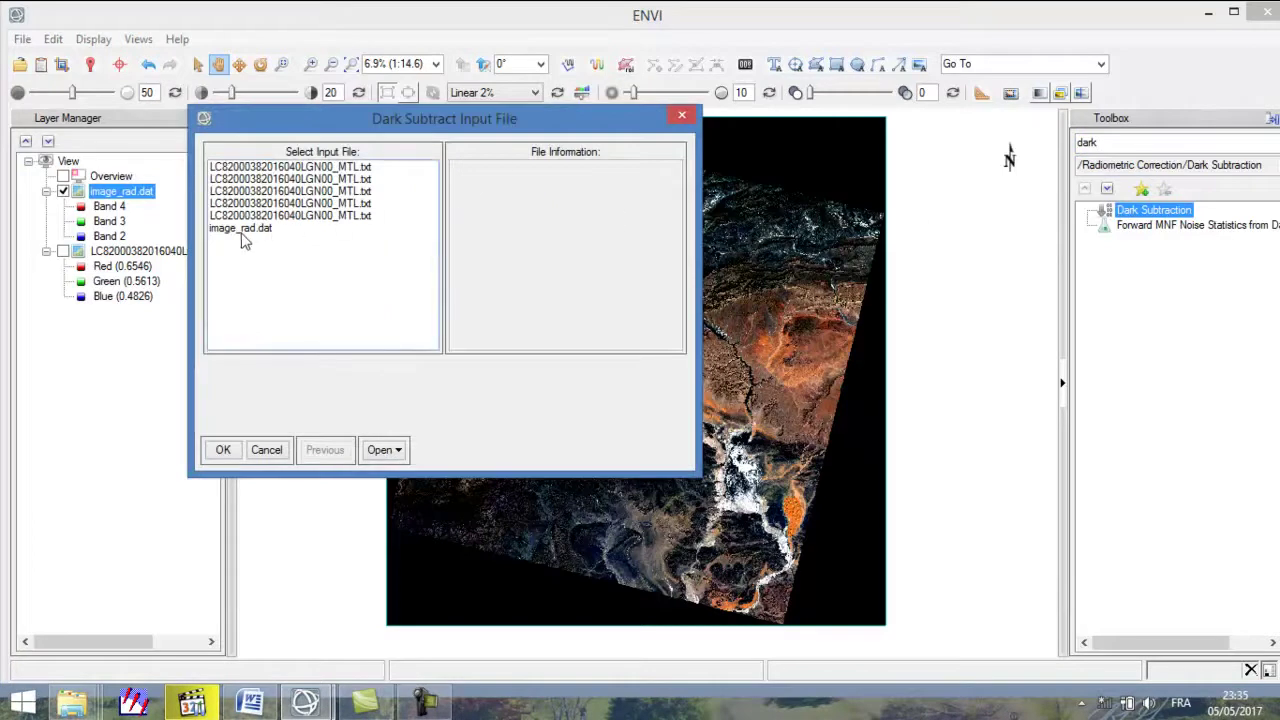
click(240, 229)
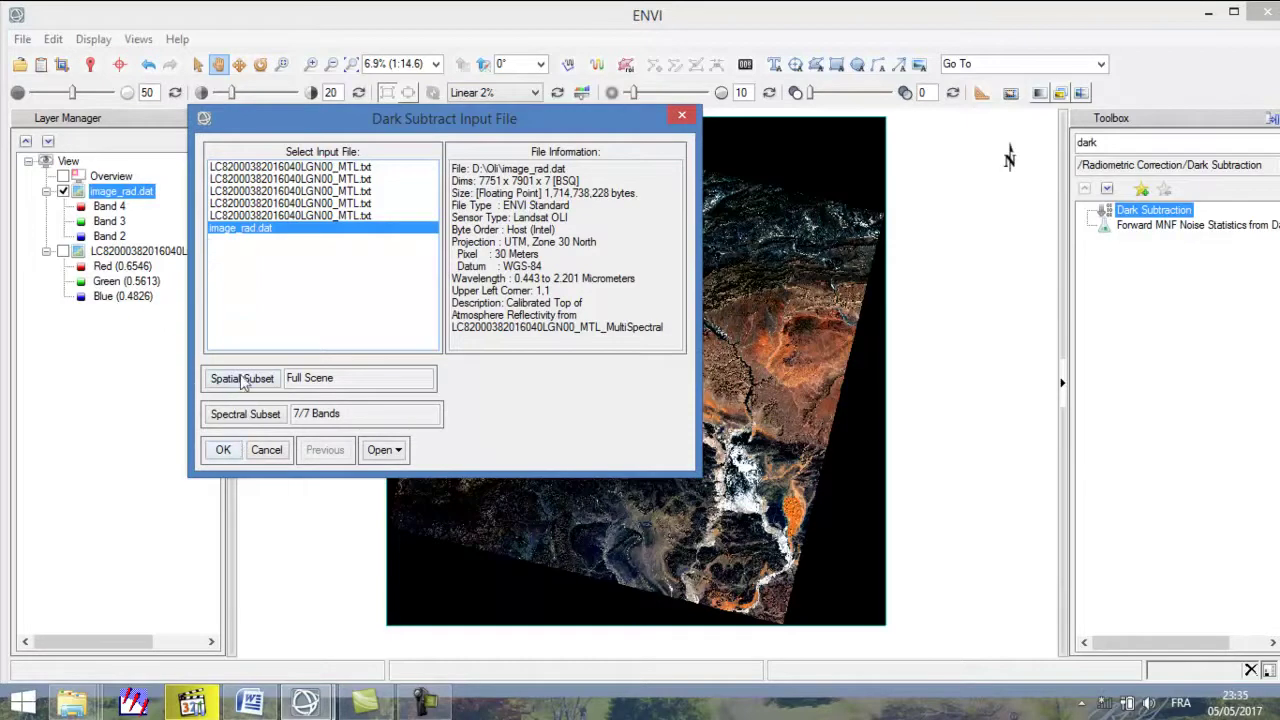
click(222, 452)
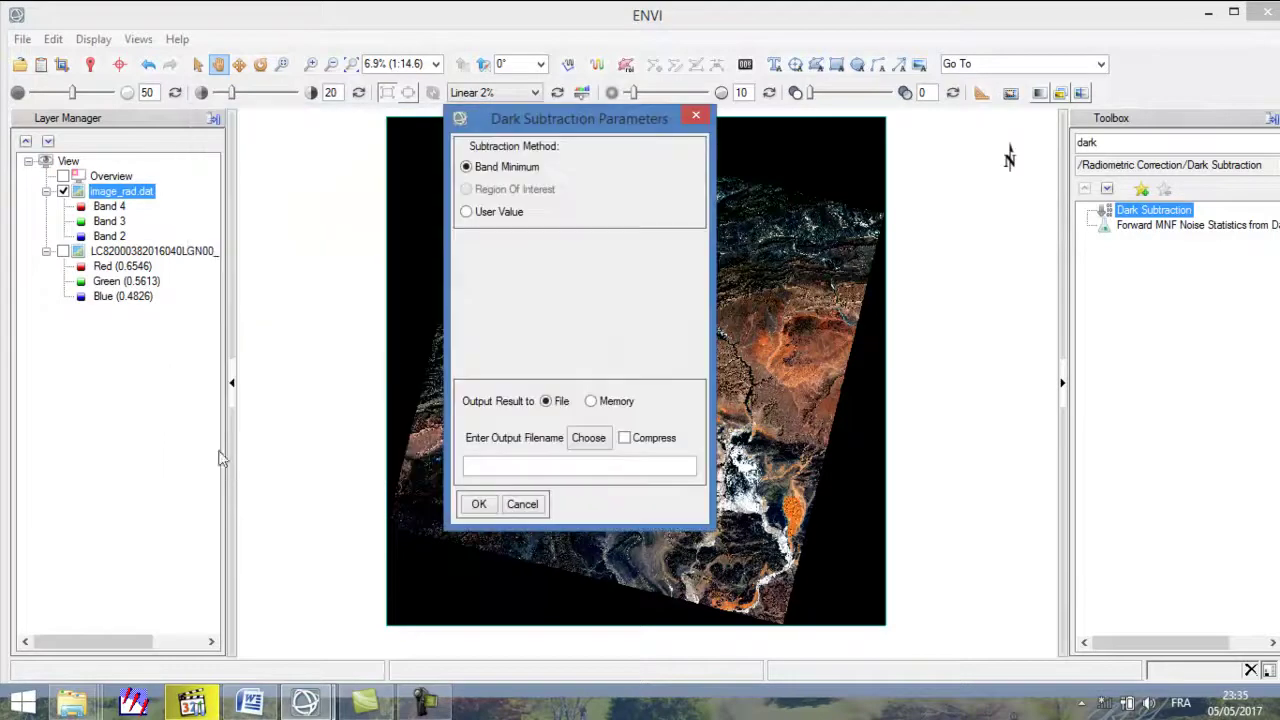
Run the dark subtraction with the Band Minimum method, saving the output file as image_corrigée in the D:\Oli folder
click(589, 437)
click(755, 525)
text(image)
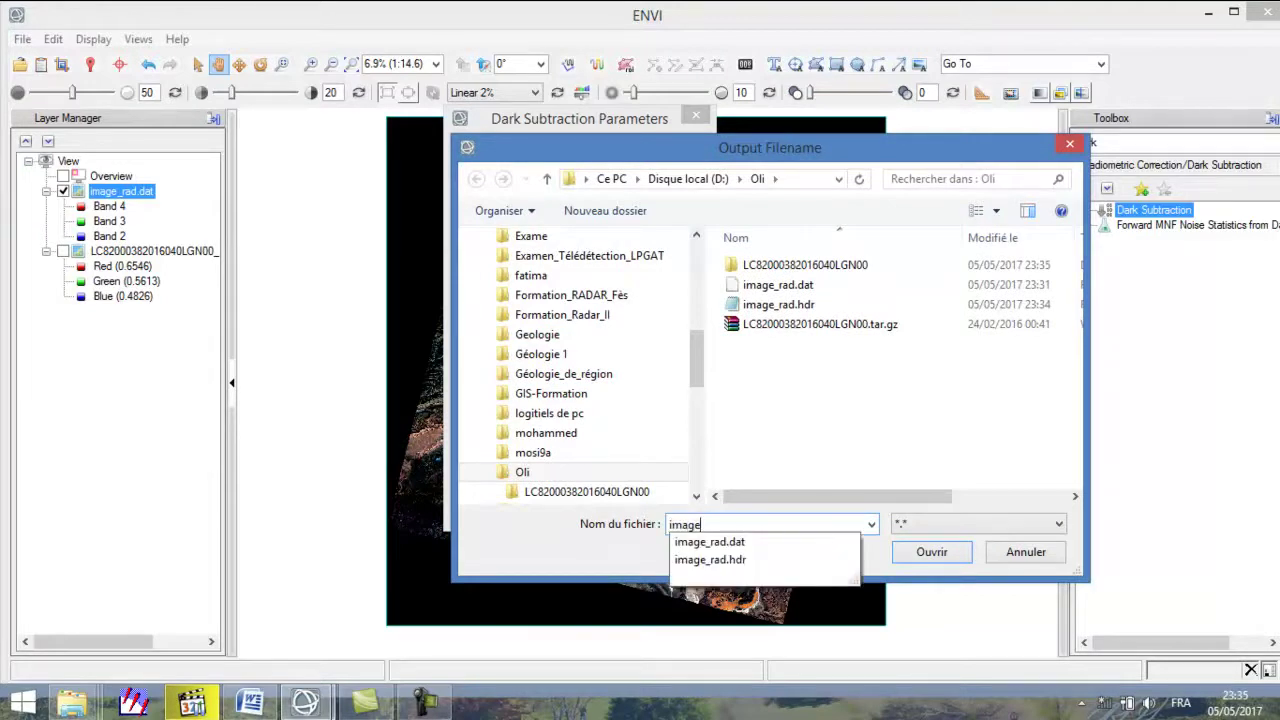
text(_corrigée)
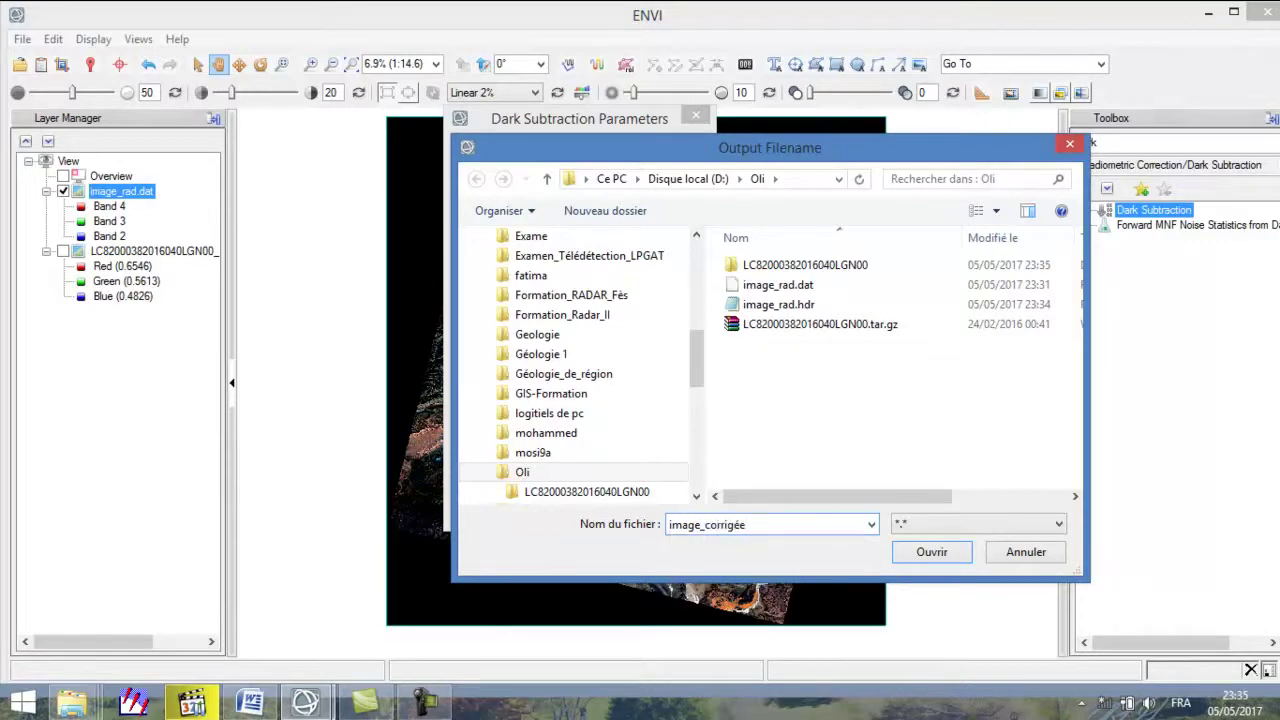
click(917, 555)
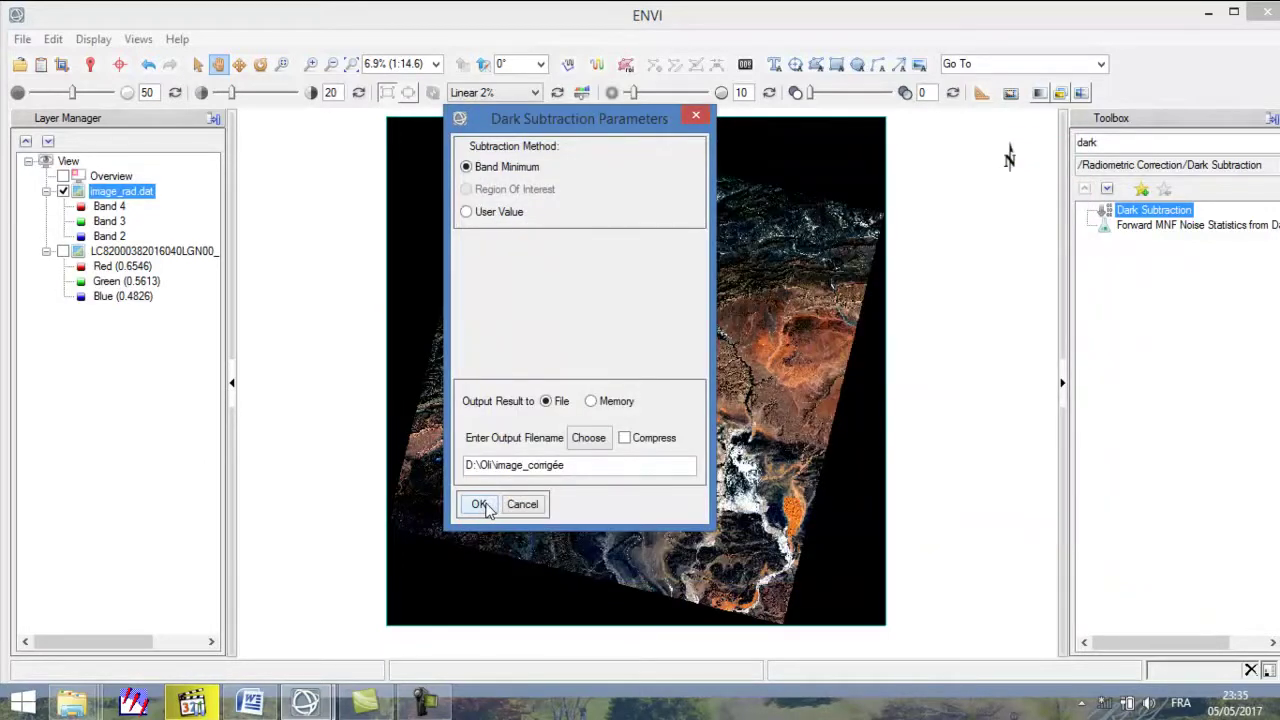
click(481, 504)
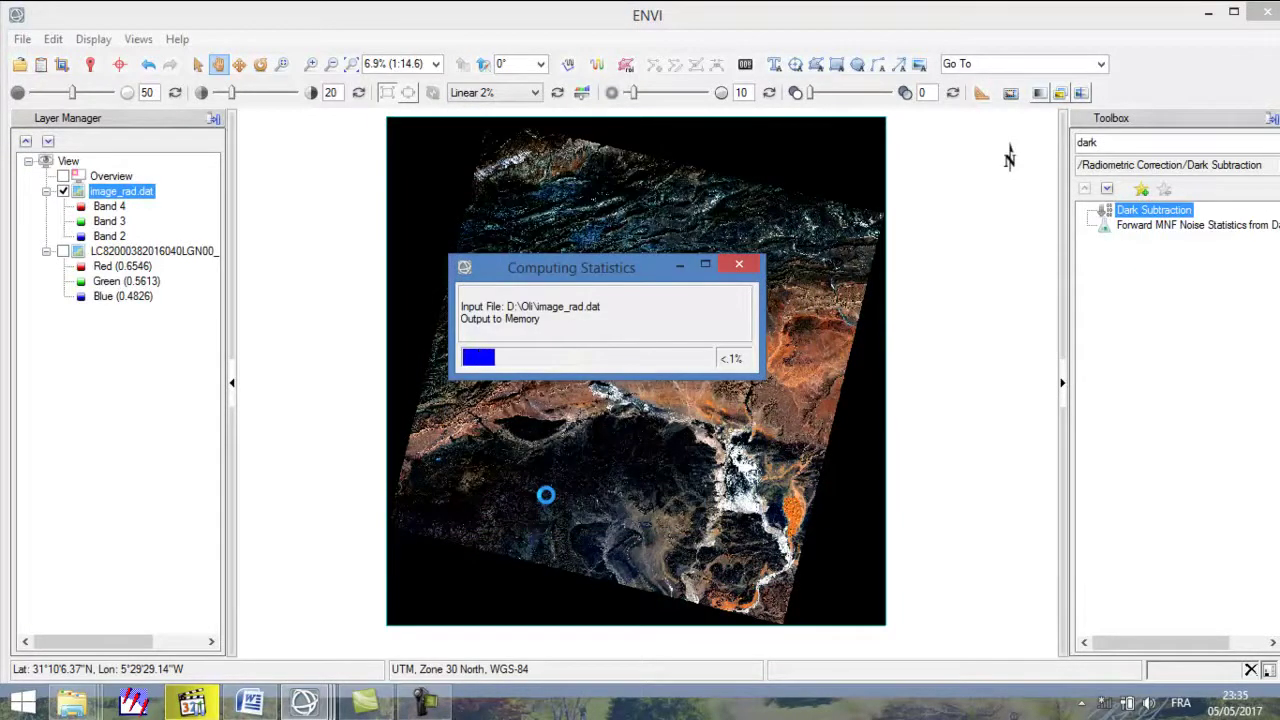
click(425, 703)
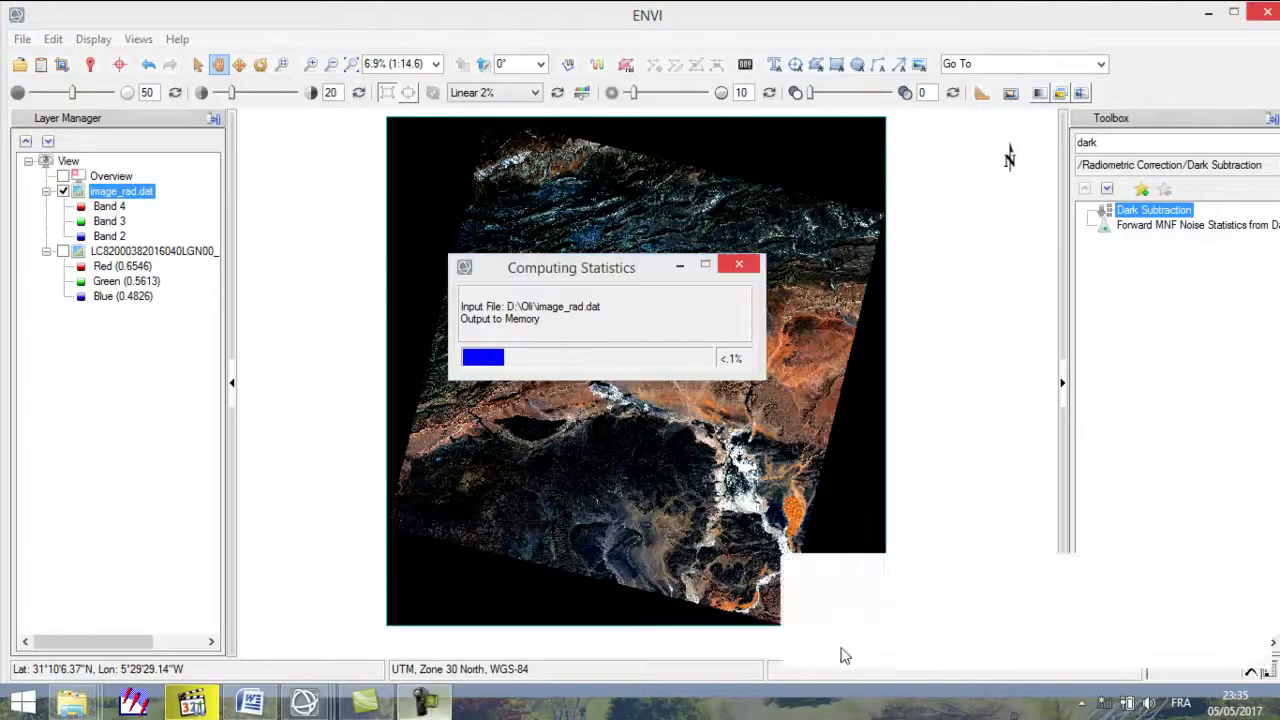
click(1185, 615)
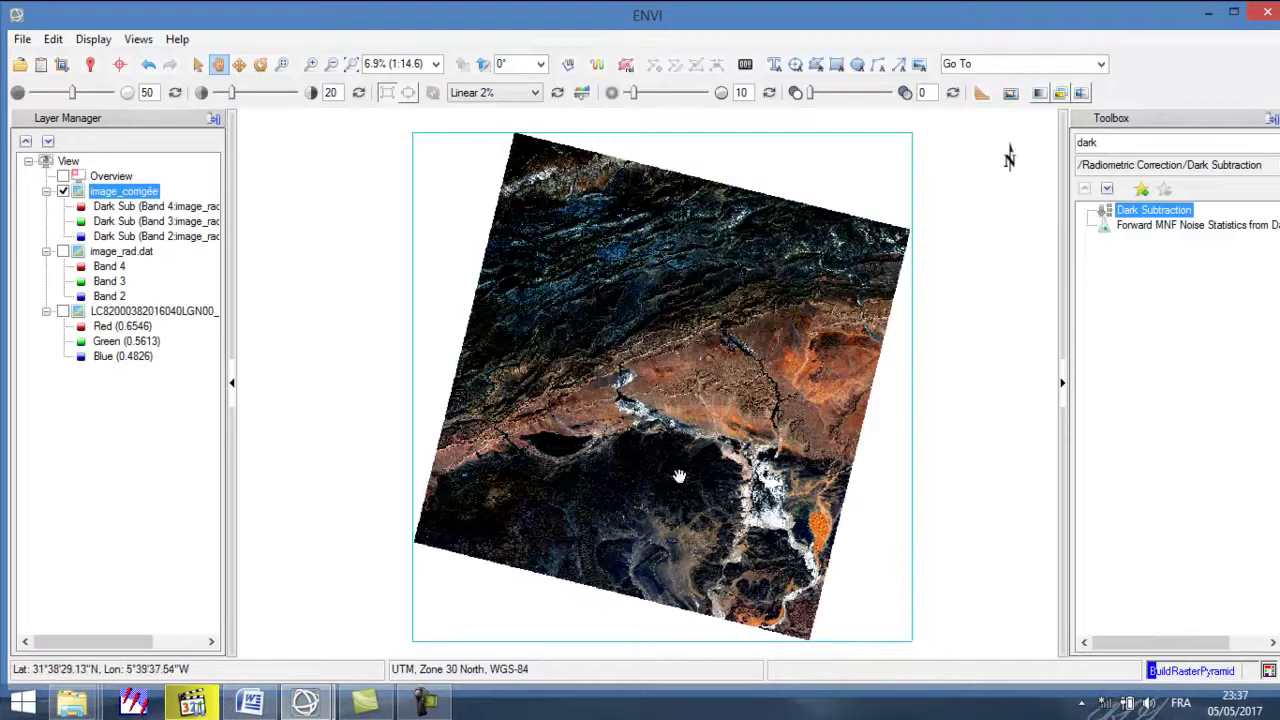
drag(694, 349, 670, 320)
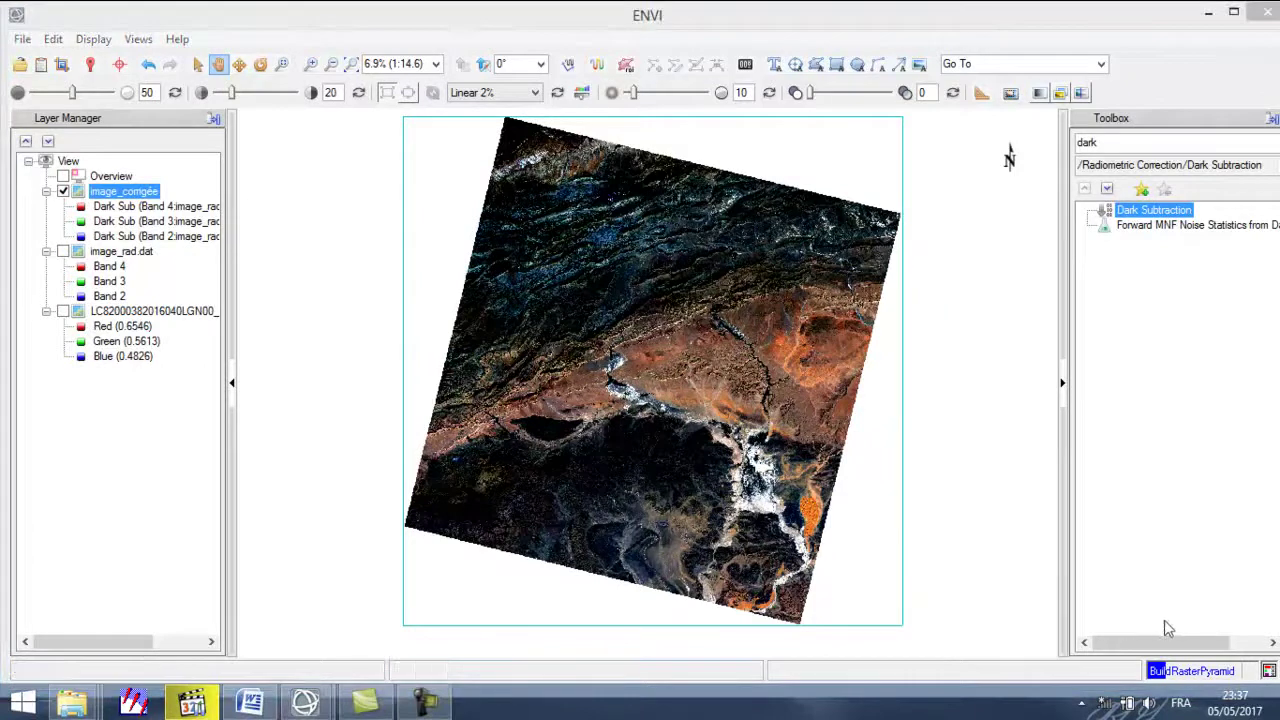
click(427, 704)
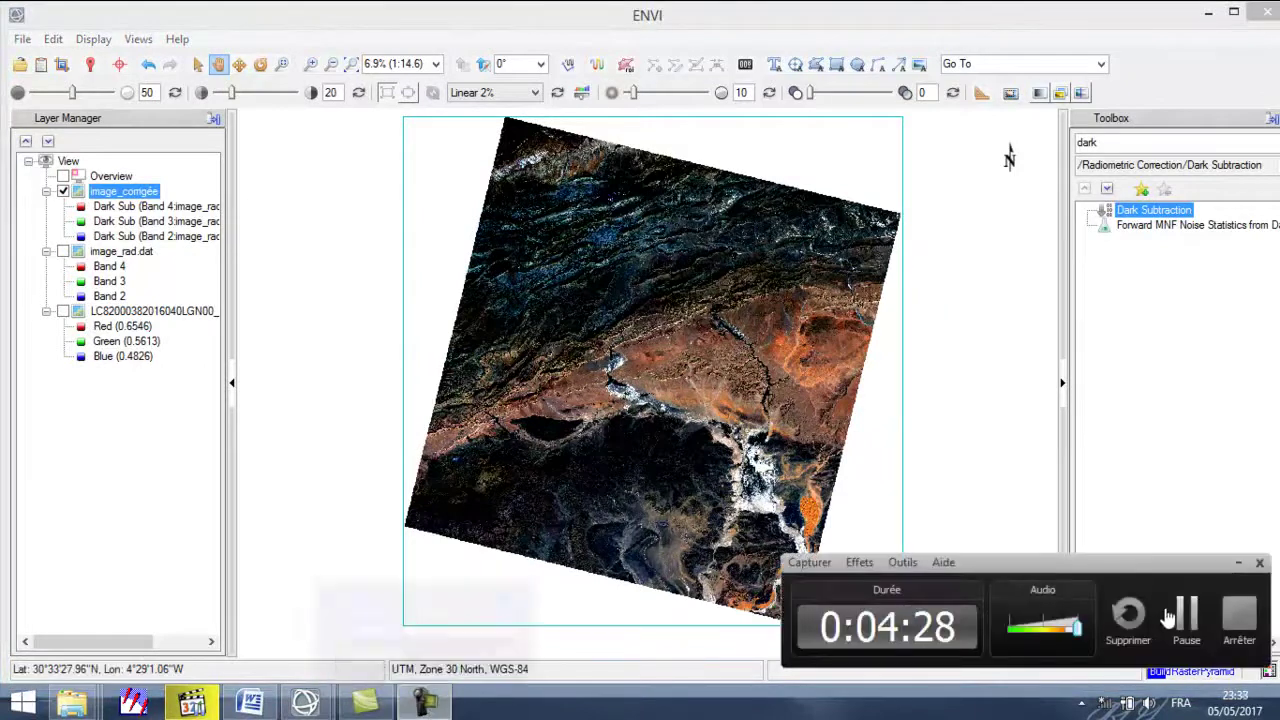